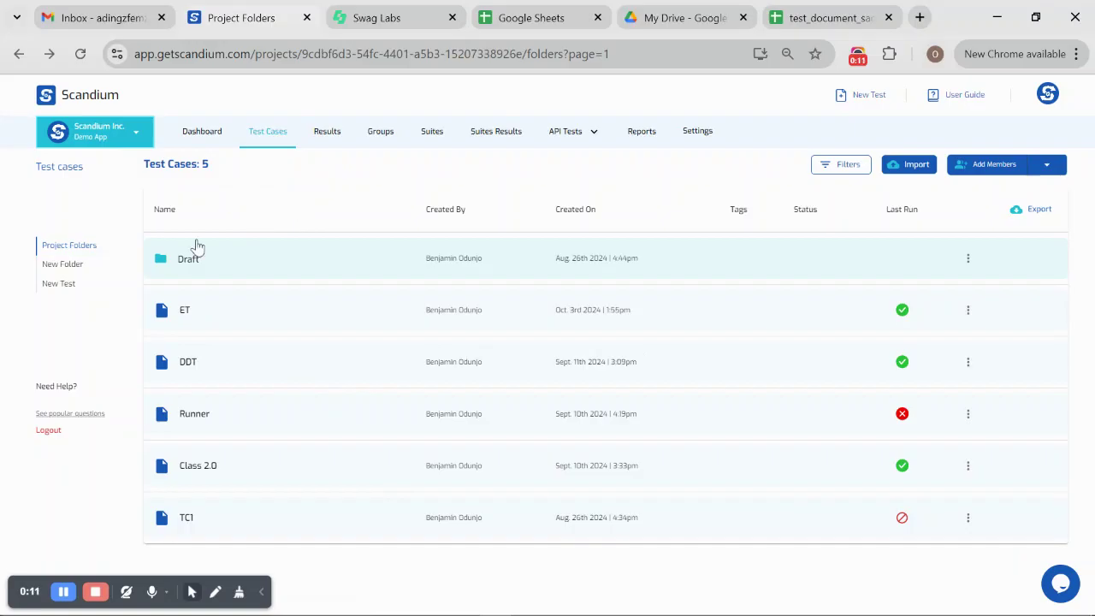
# Create a new test with the starting URL saucedemo.com and start recording it.
pyautogui.click(58, 285)
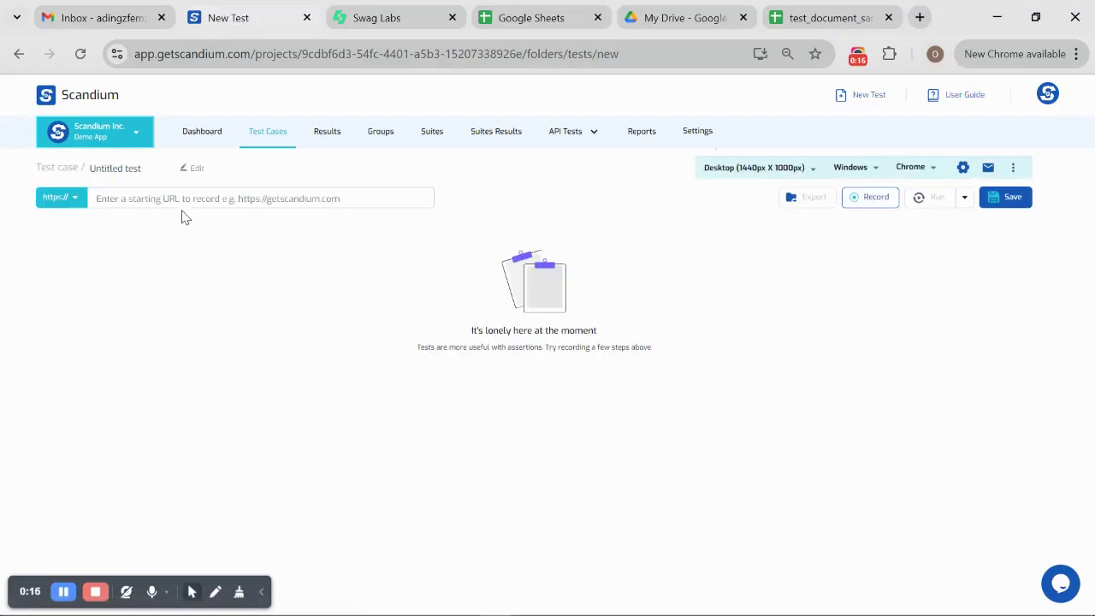
pyautogui.click(164, 196)
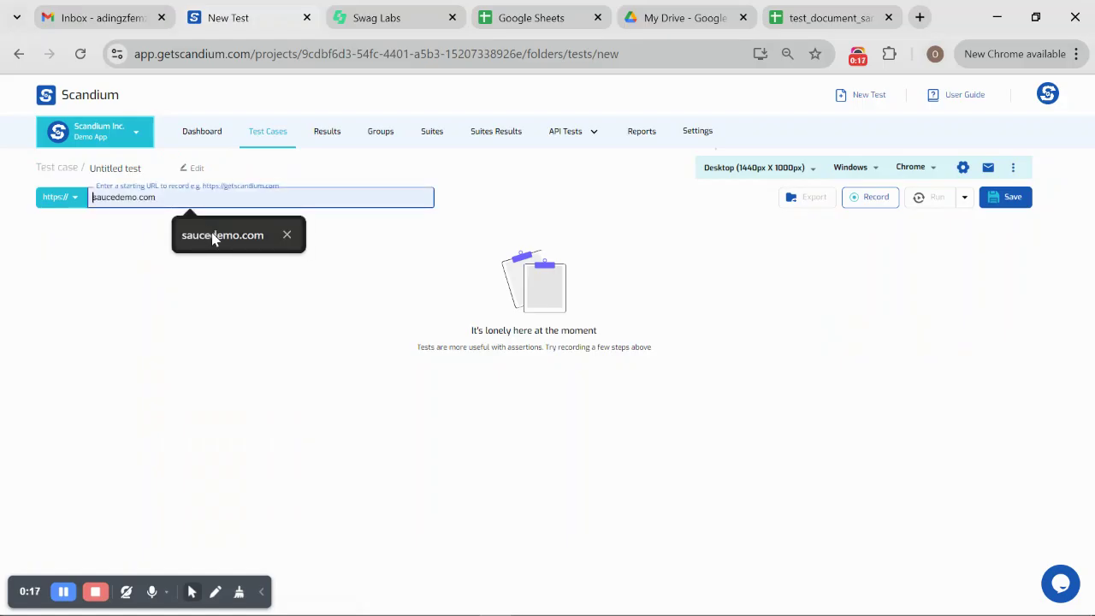
pyautogui.click(213, 239)
pyautogui.click(862, 208)
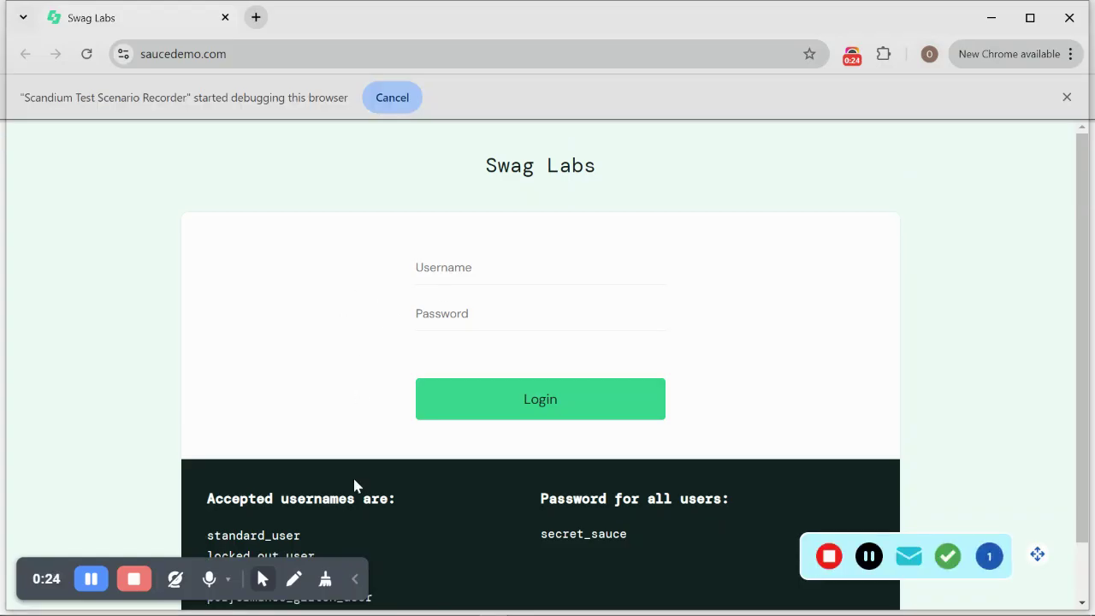
# Log in to Swag Labs as standard_user with the account password and dismiss the password-change warning.
pyautogui.click(458, 271)
pyautogui.write('s')
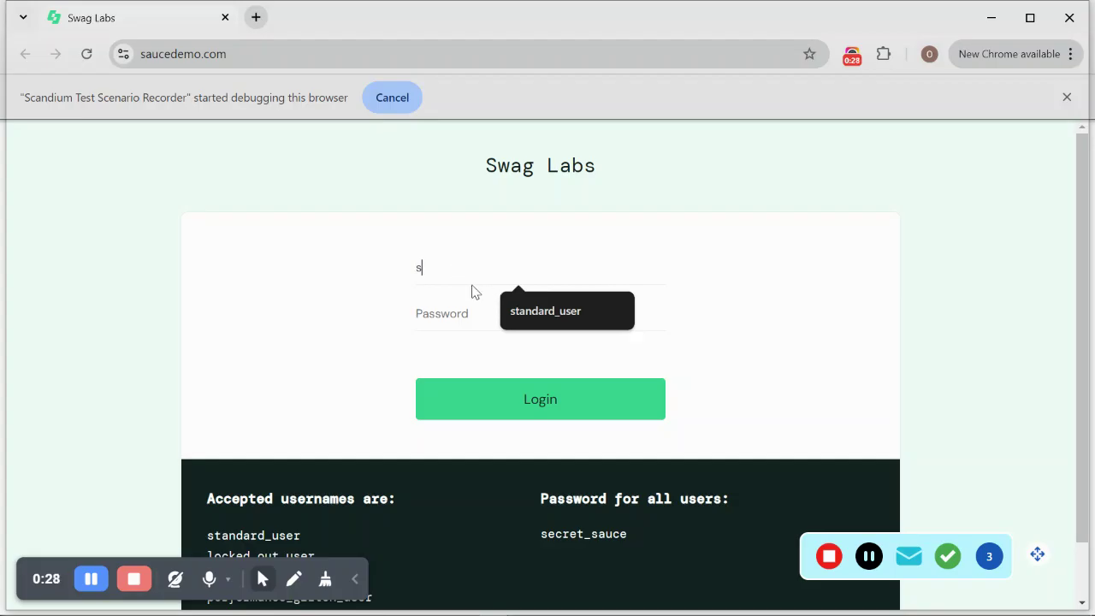
pyautogui.write('atandard')
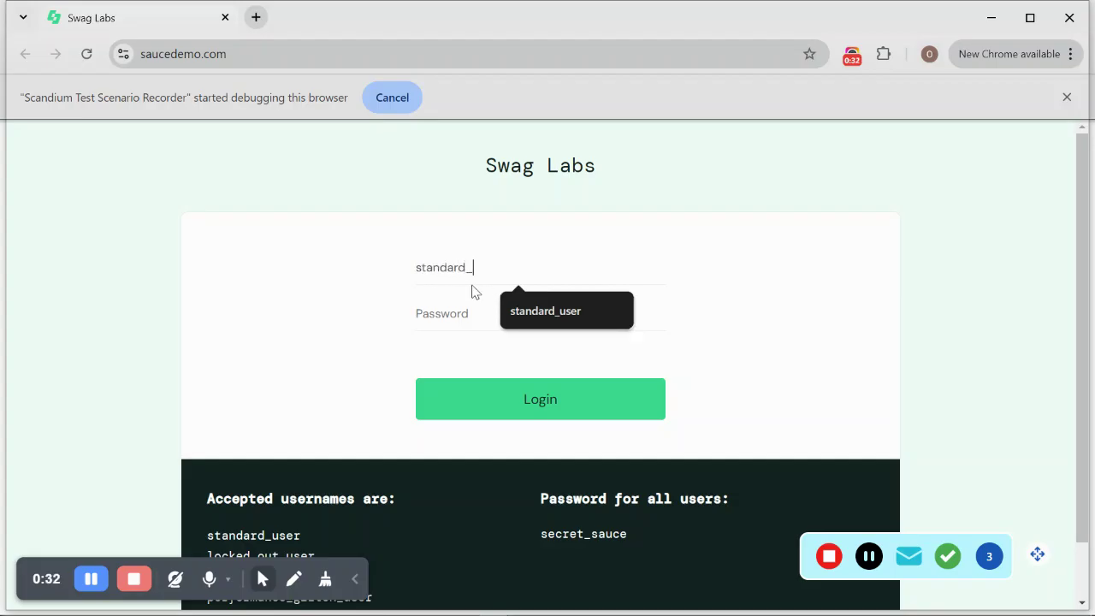
pyautogui.write('_user')
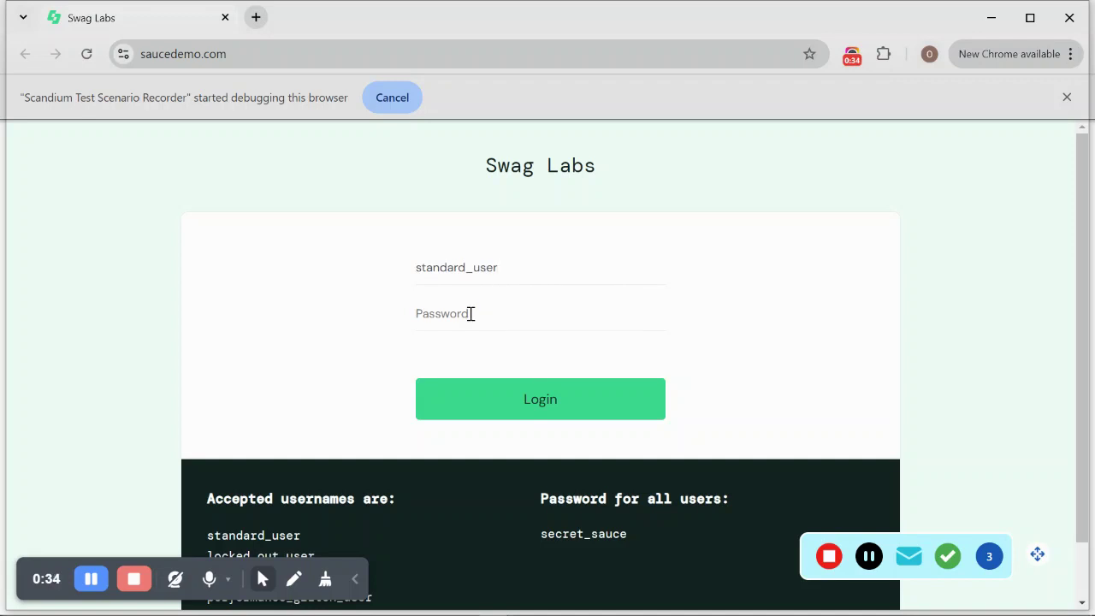
pyautogui.click(471, 313)
pyautogui.write('se')
pyautogui.click(520, 397)
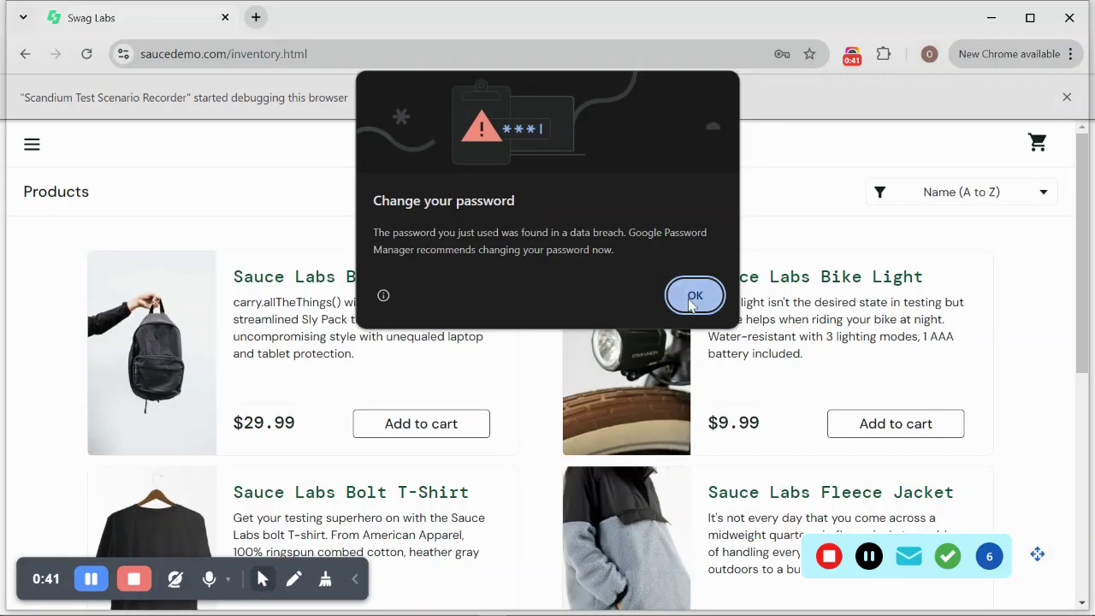
pyautogui.click(693, 296)
# Add an assertion that the Products heading should be visible, using the command "Element should be visible", and save it.
pyautogui.click(946, 558)
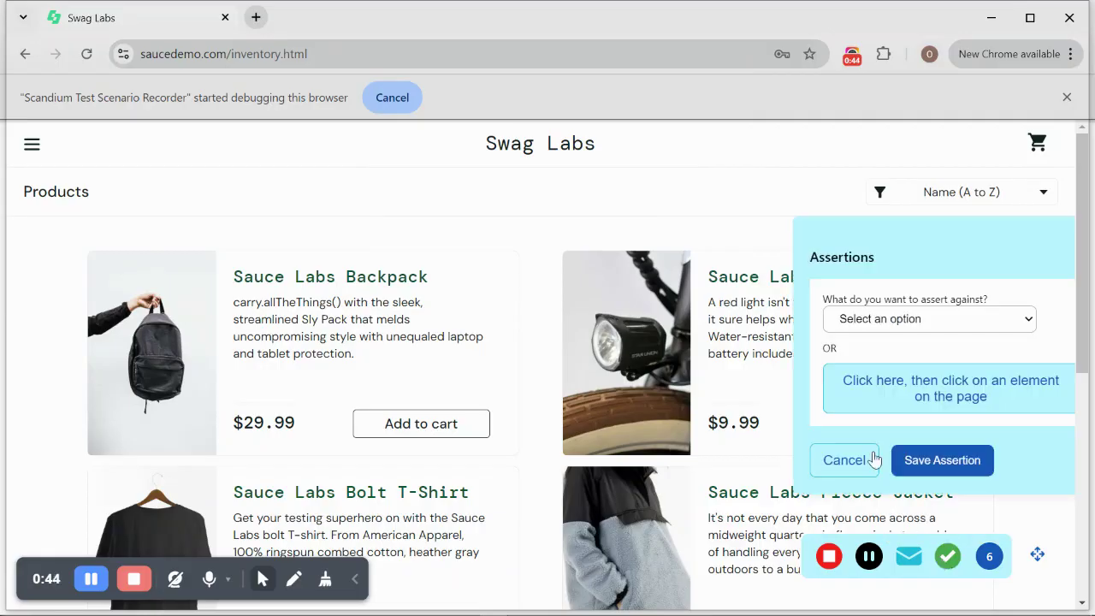
pyautogui.click(887, 403)
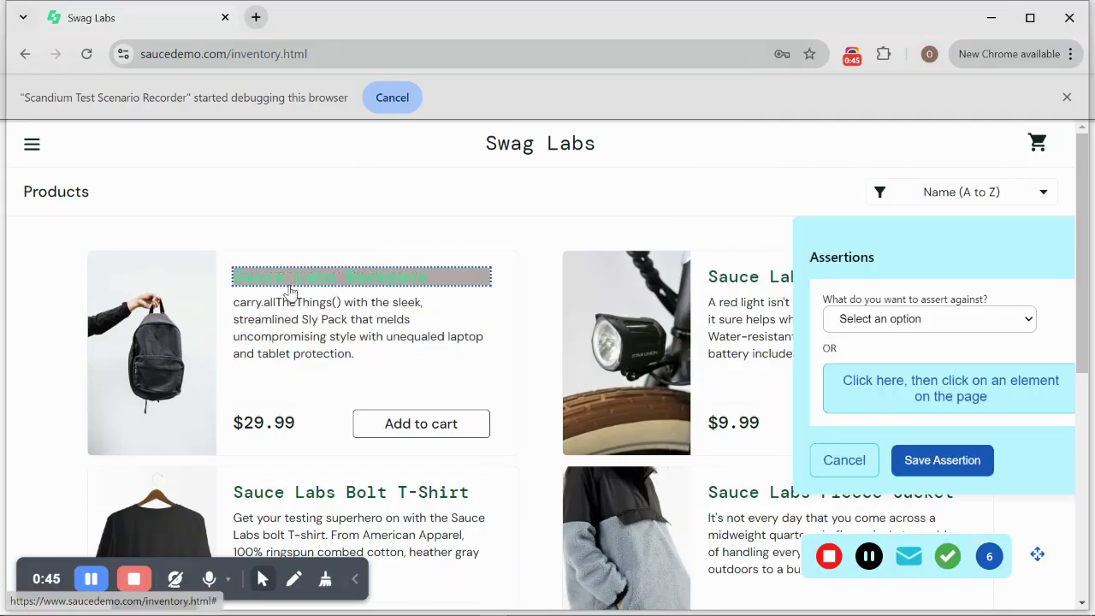
pyautogui.click(44, 193)
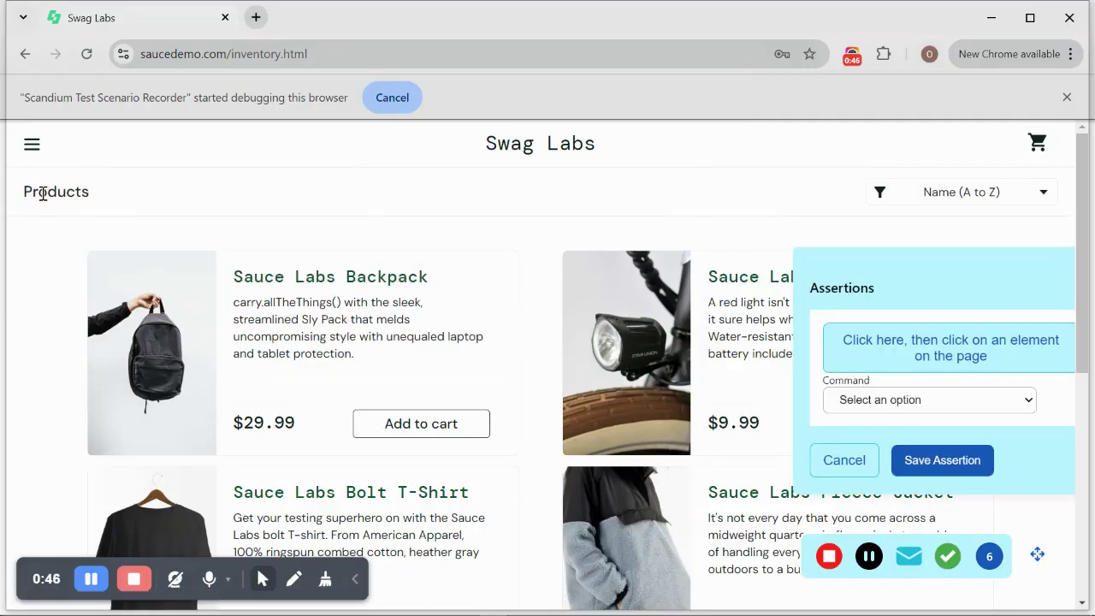
pyautogui.click(966, 407)
pyautogui.click(947, 444)
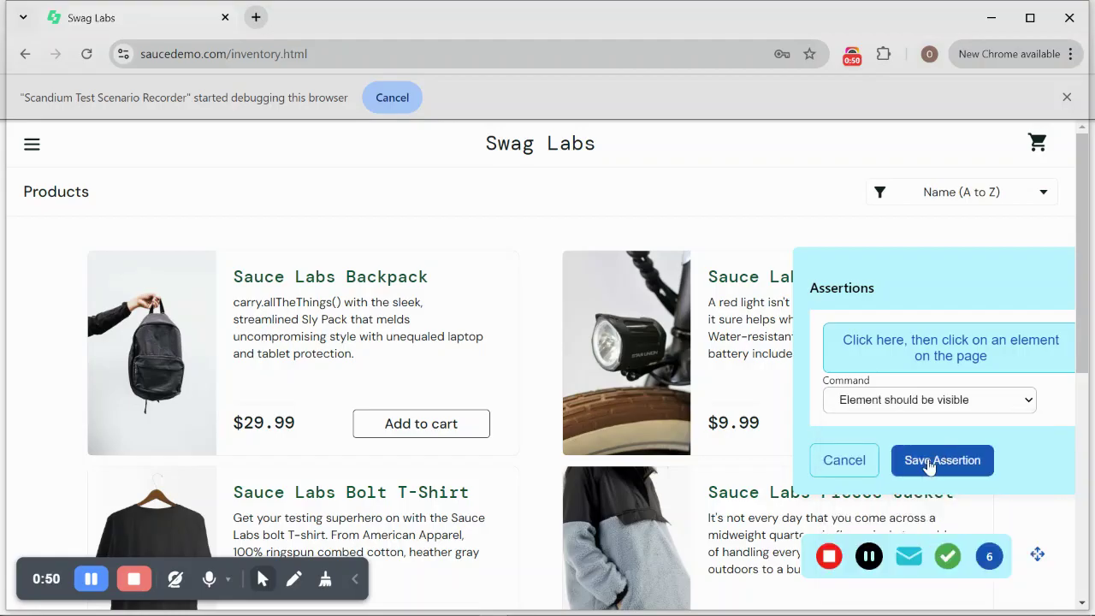
pyautogui.click(929, 461)
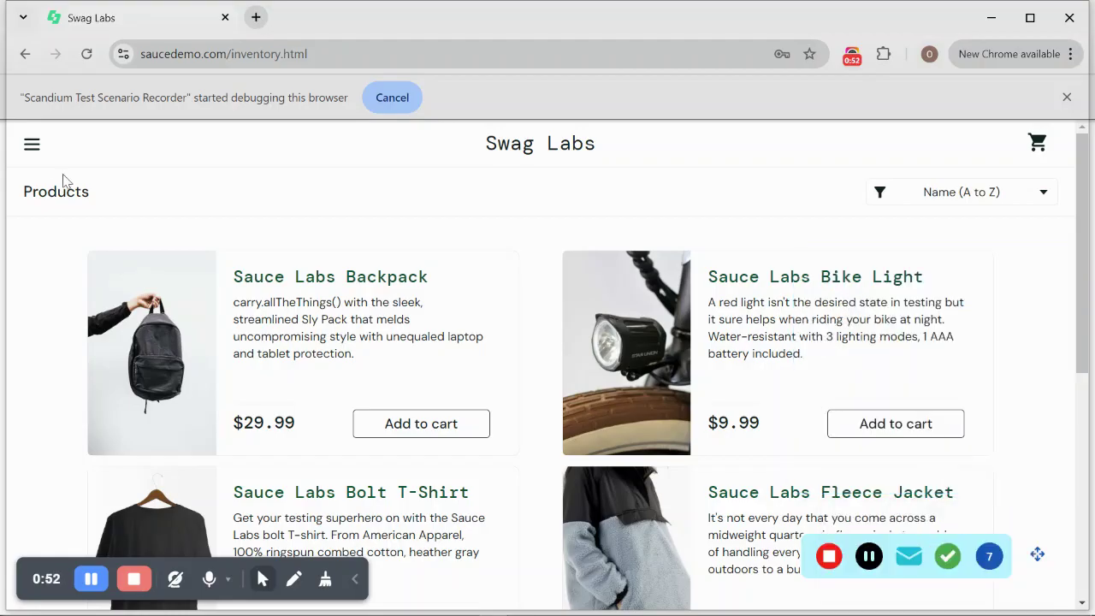
# Log out of Swag Labs and submit the login form with the username fser and a short placeholder password.
pyautogui.click(31, 147)
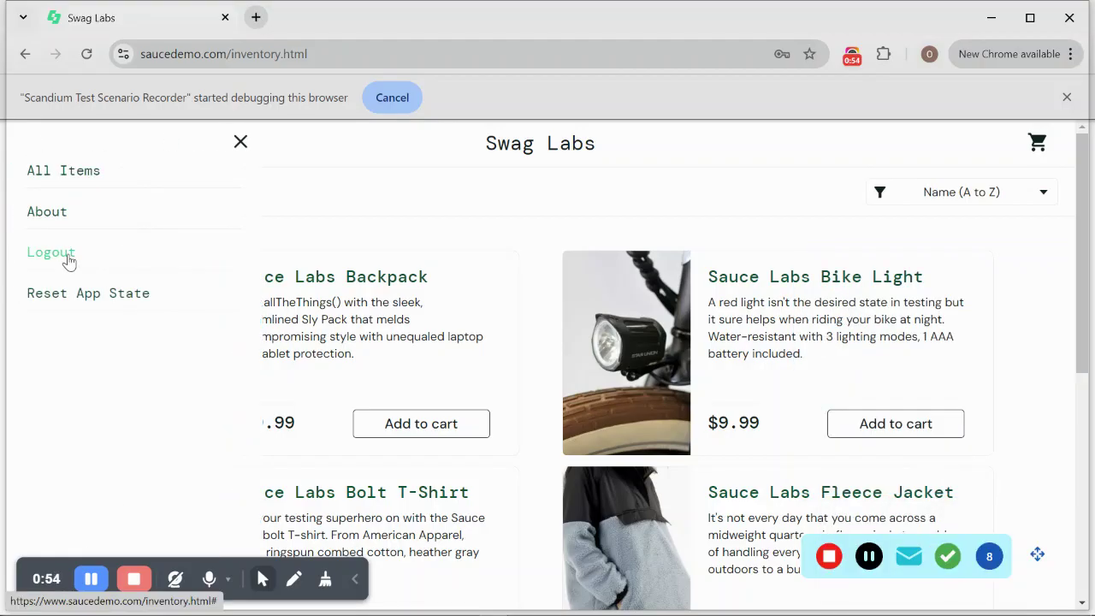
pyautogui.click(68, 259)
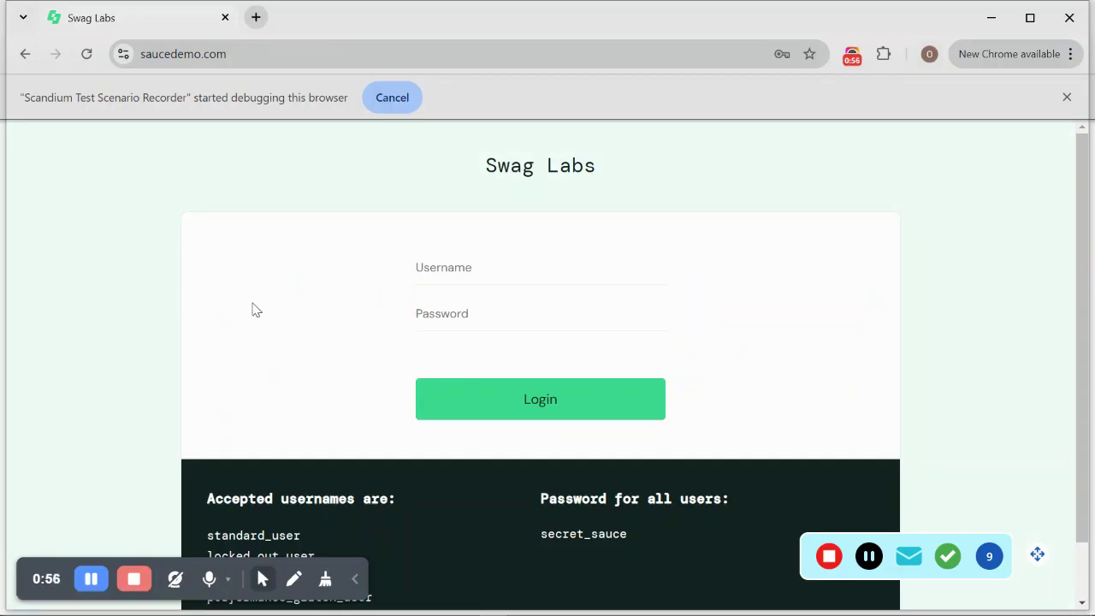
pyautogui.click(448, 270)
pyautogui.write('fser')
pyautogui.click(434, 325)
pyautogui.write('se')
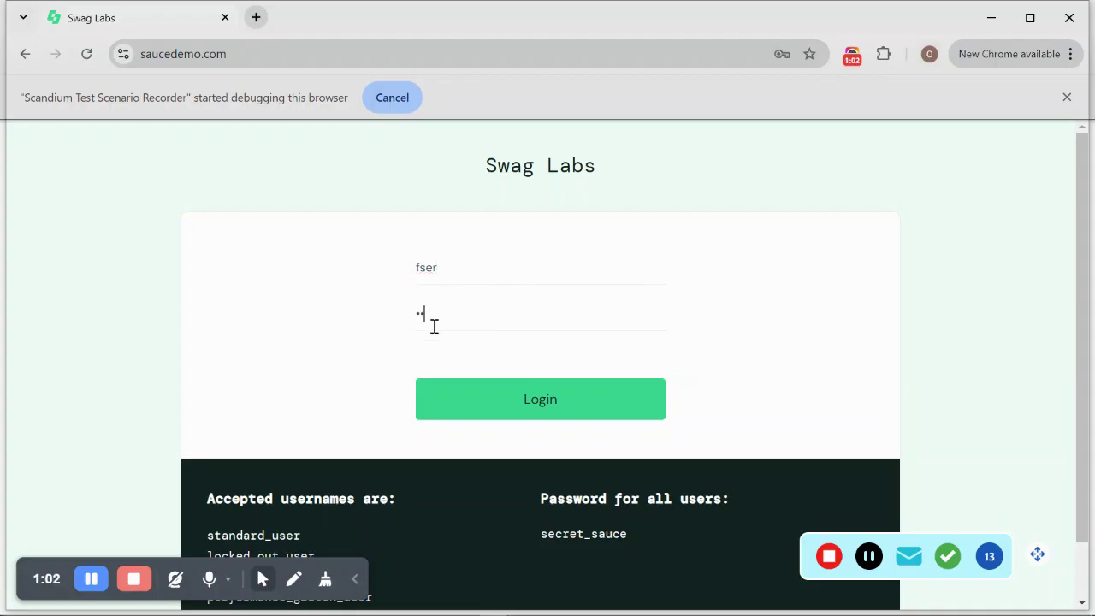
pyautogui.click(528, 408)
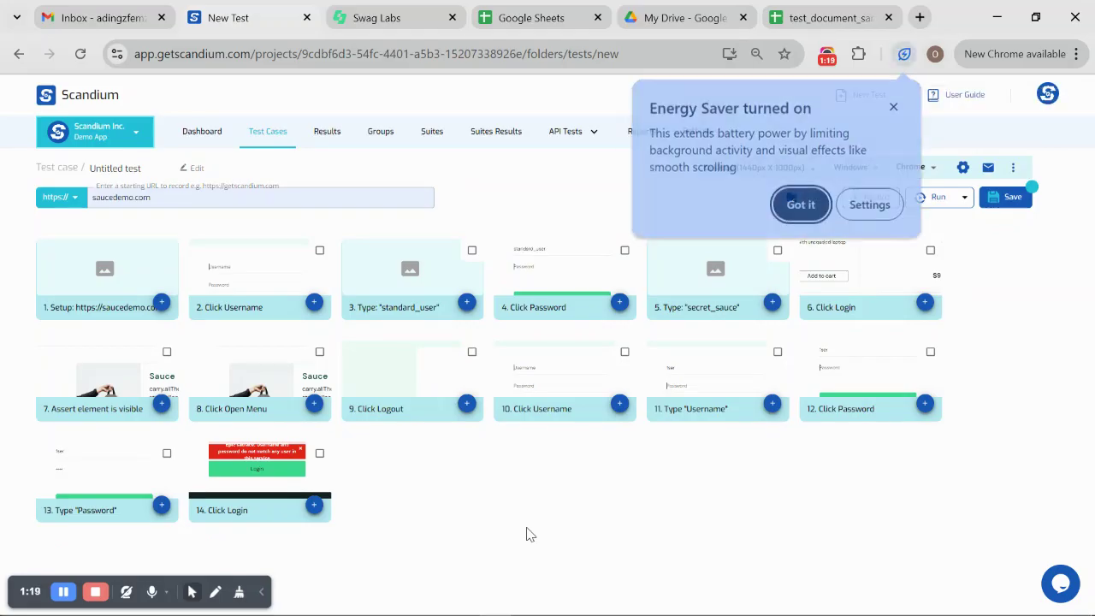
# Dismiss the Energy Saver notice and assign the text of test step 3 (Type: "standard_user") to a variable named UserName2.
pyautogui.click(811, 208)
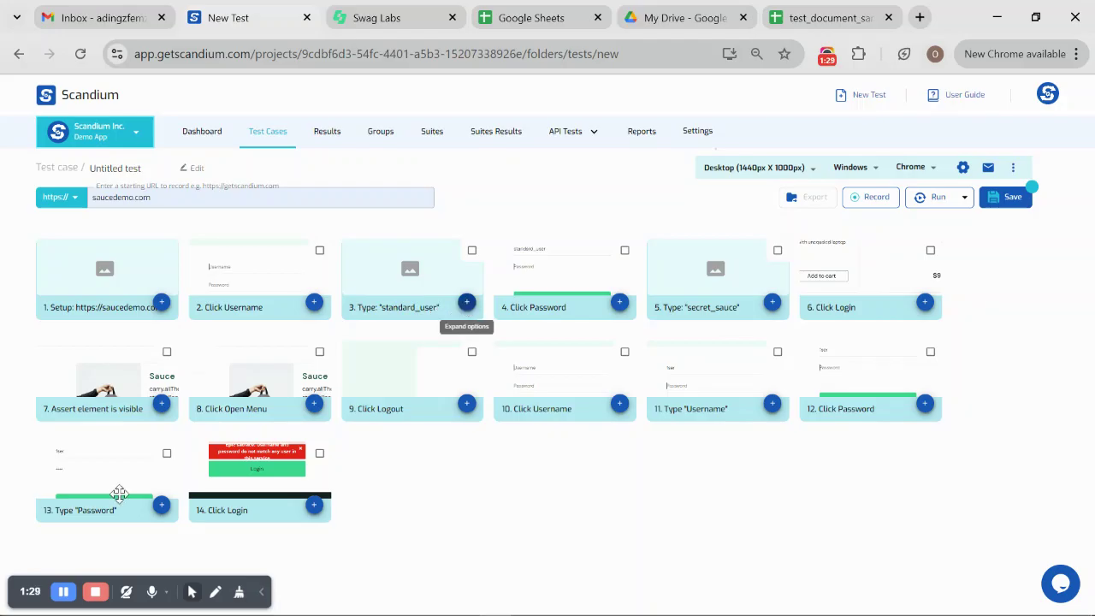
pyautogui.click(466, 303)
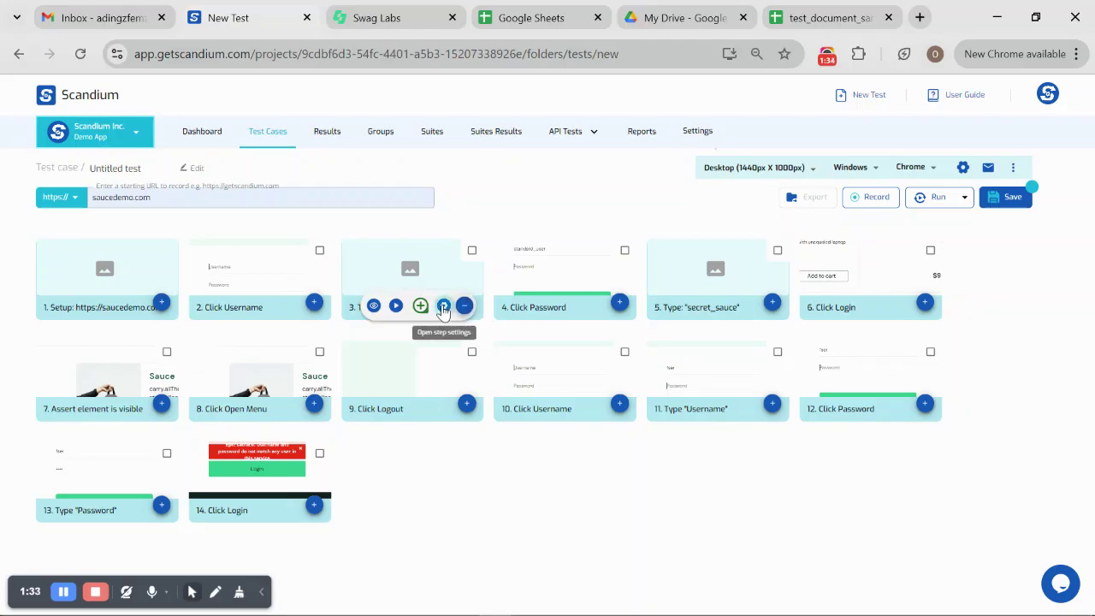
pyautogui.click(443, 307)
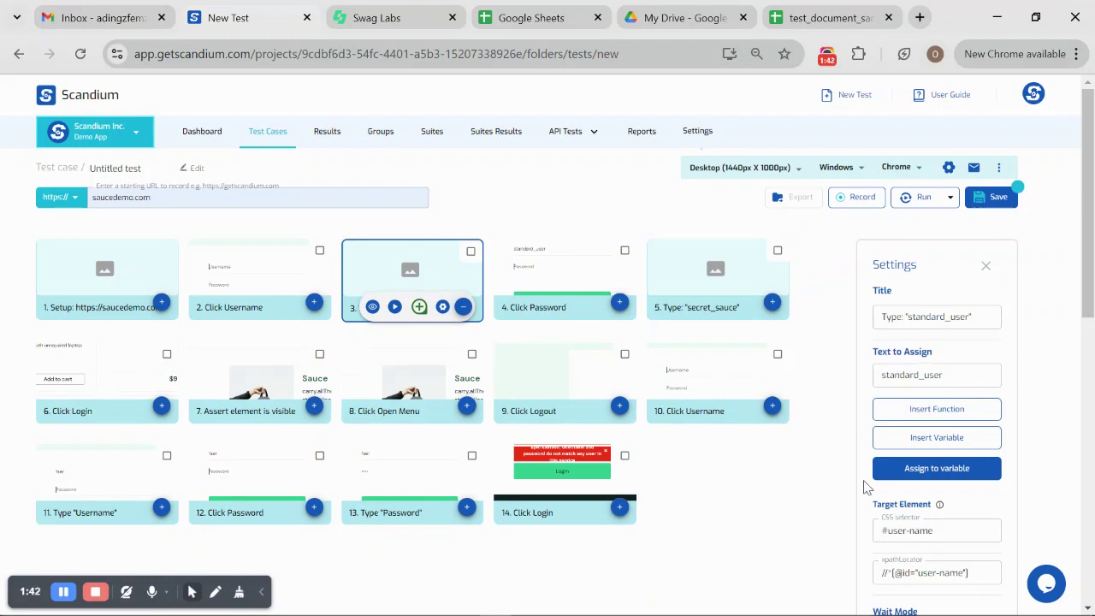
pyautogui.click(930, 471)
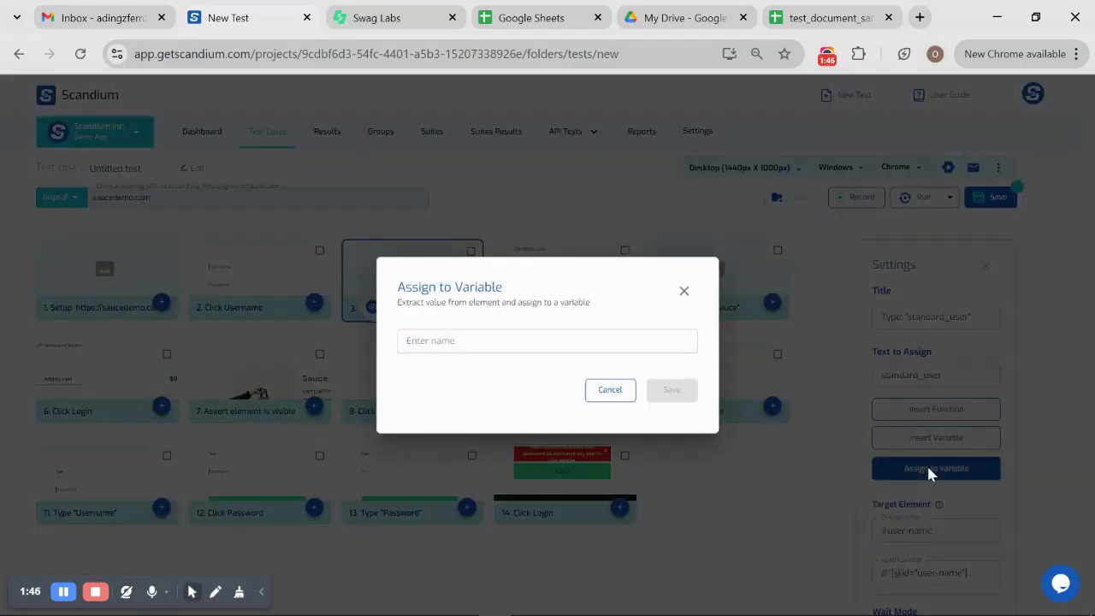
pyautogui.click(536, 337)
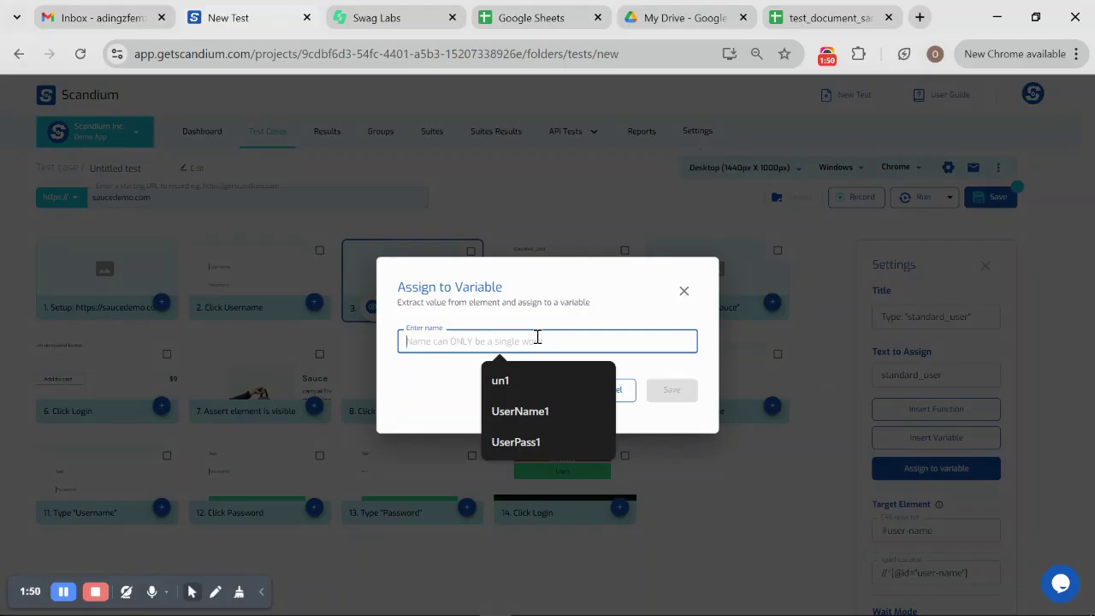
pyautogui.write('Use')
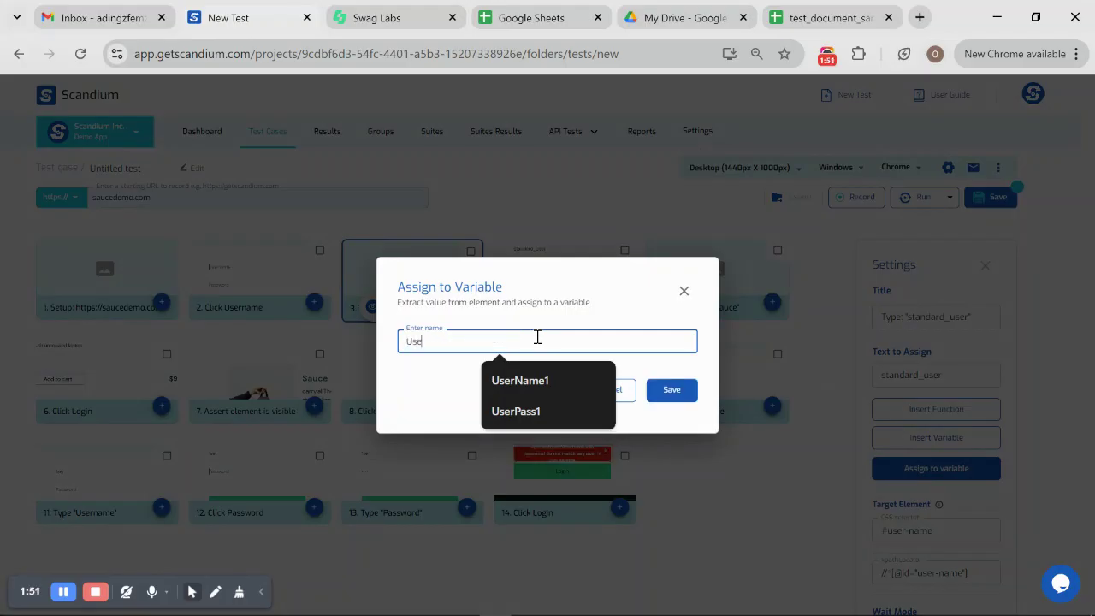
pyautogui.write('rNam')
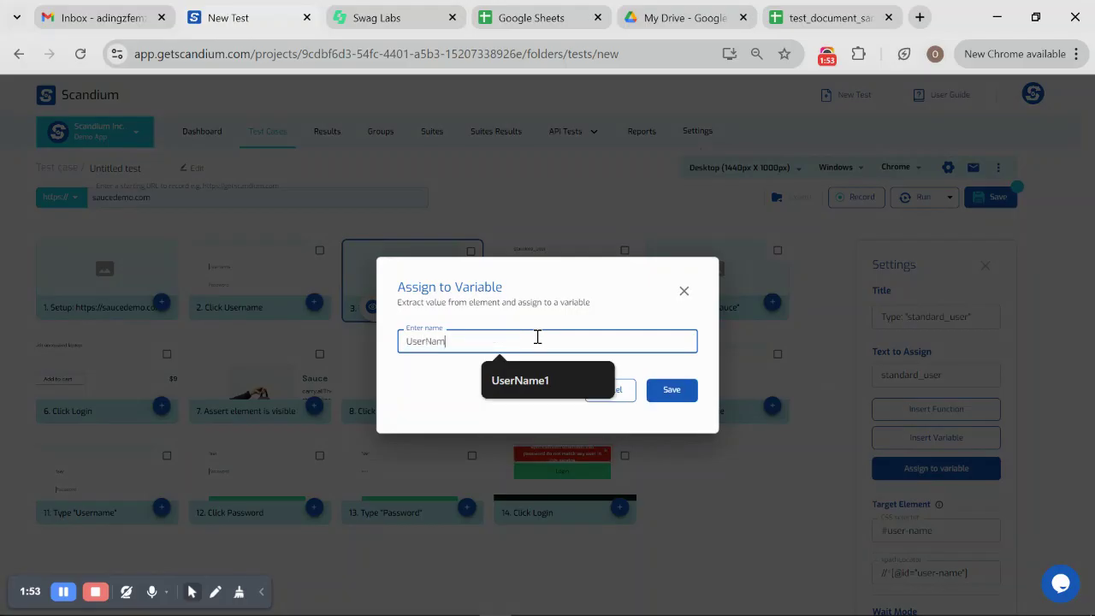
pyautogui.write('e2')
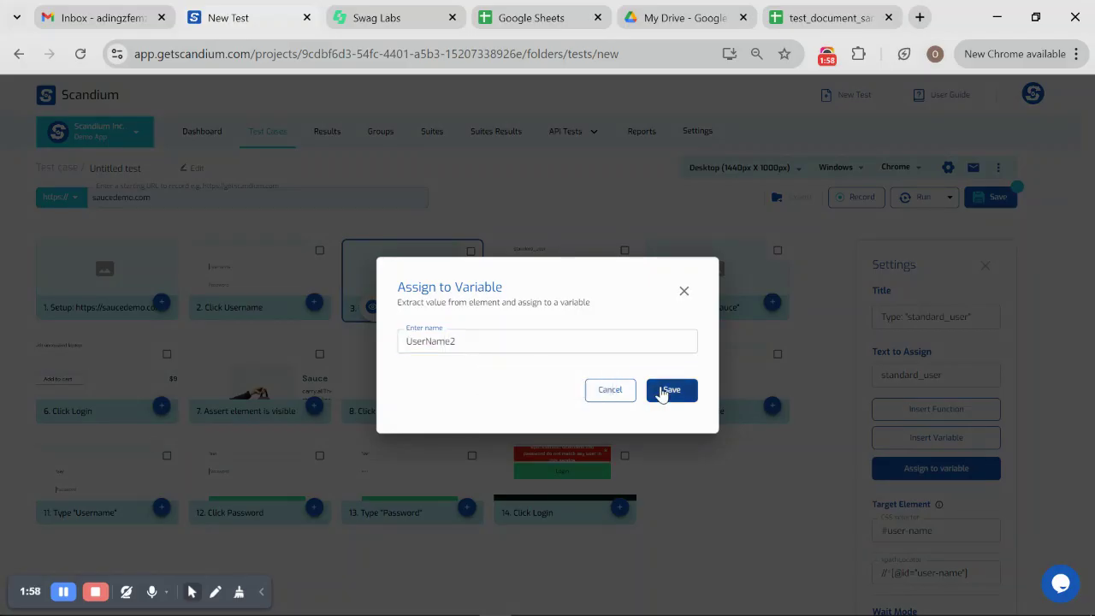
pyautogui.click(659, 391)
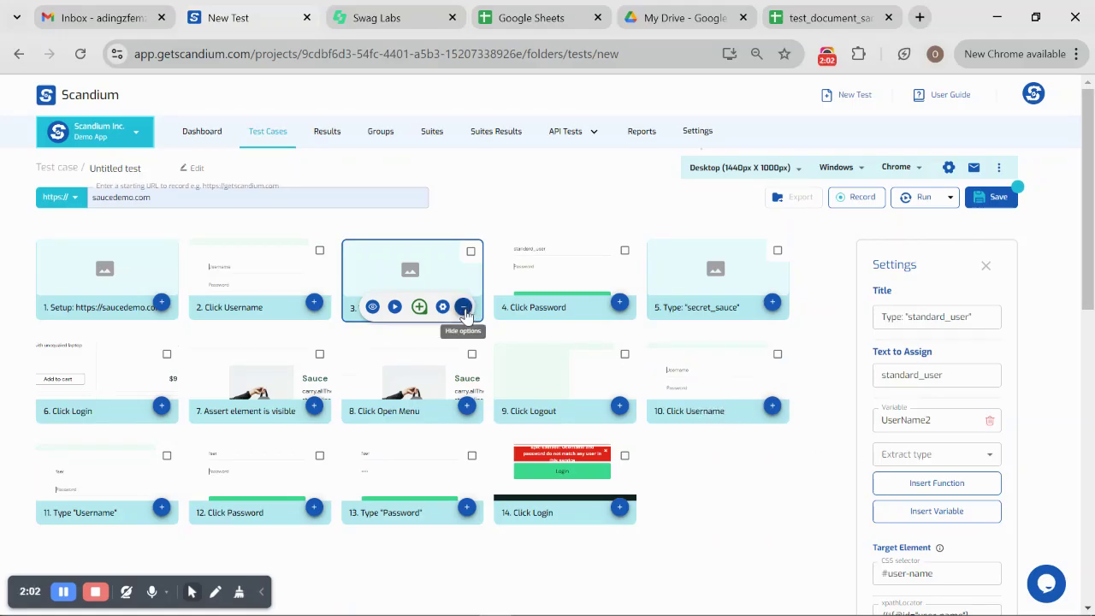
# Assign the password text typed in test step 5 to a variable named UserPass2.
pyautogui.click(772, 305)
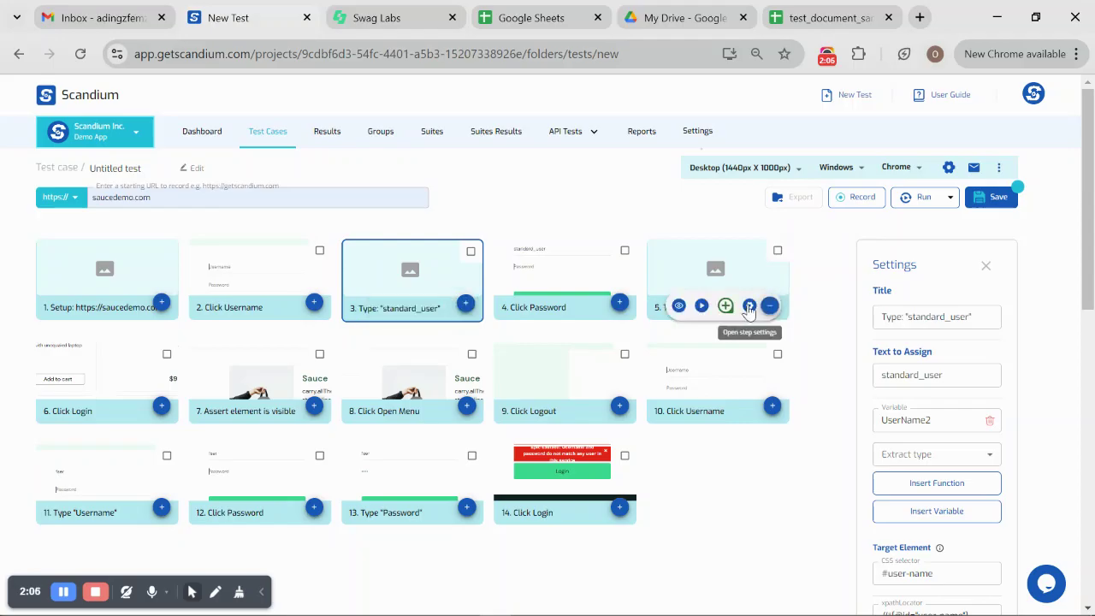
pyautogui.click(749, 306)
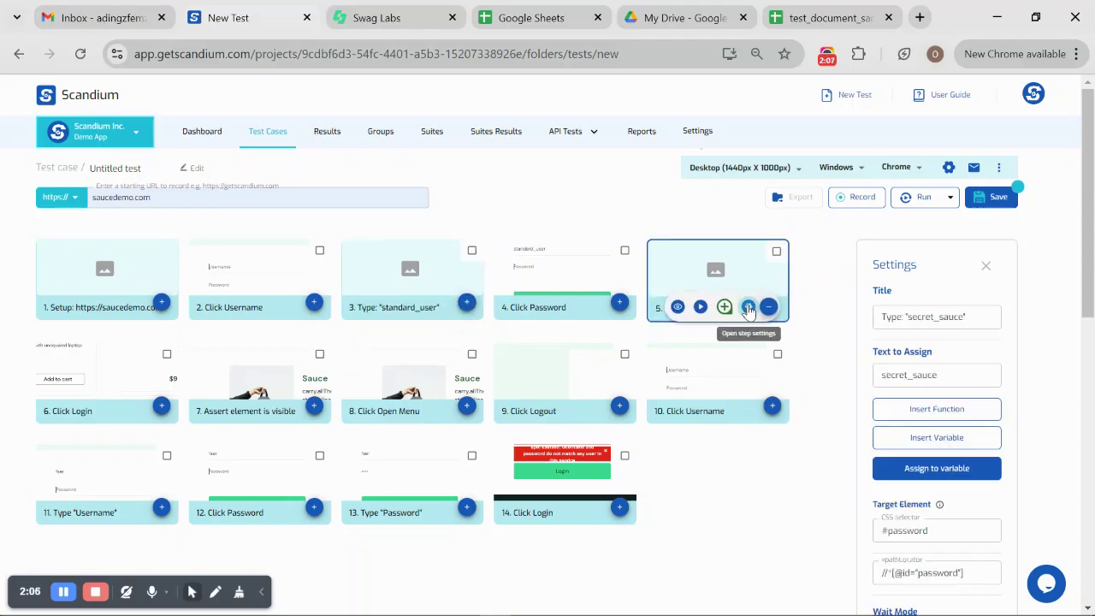
pyautogui.click(936, 469)
pyautogui.click(508, 339)
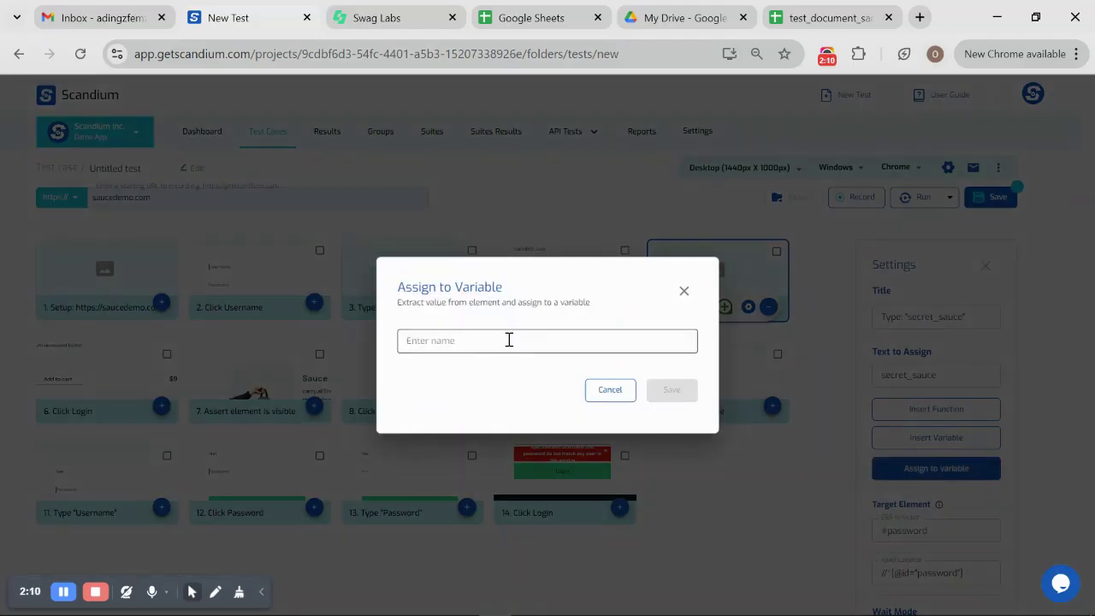
pyautogui.write('u')
pyautogui.press('Down')
pyautogui.press('Down')
pyautogui.press('Down')
pyautogui.press('Down')
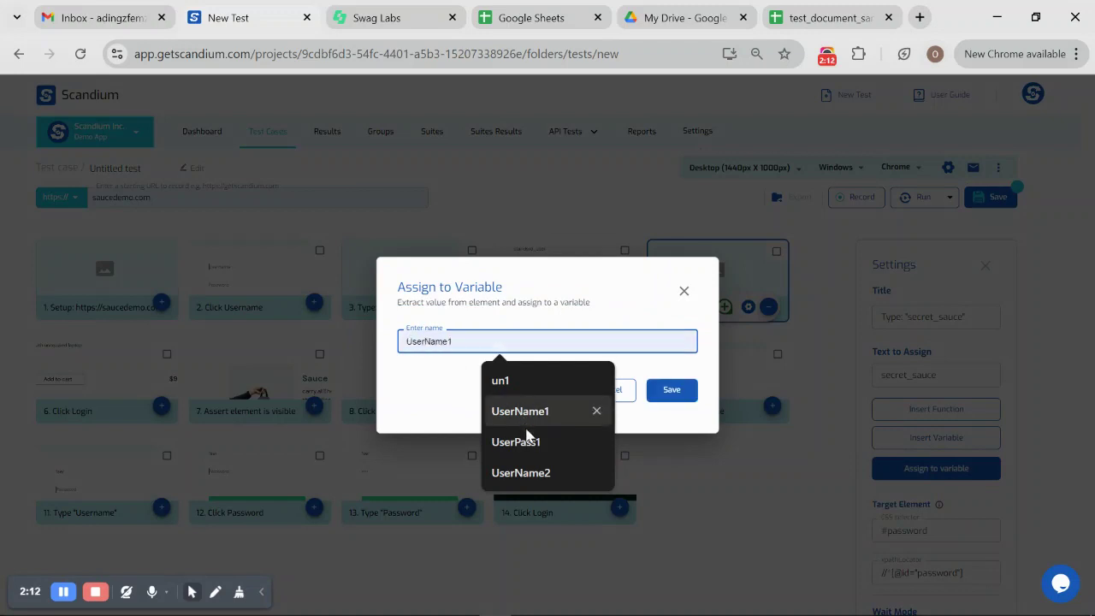
pyautogui.press('Up')
pyautogui.click(530, 460)
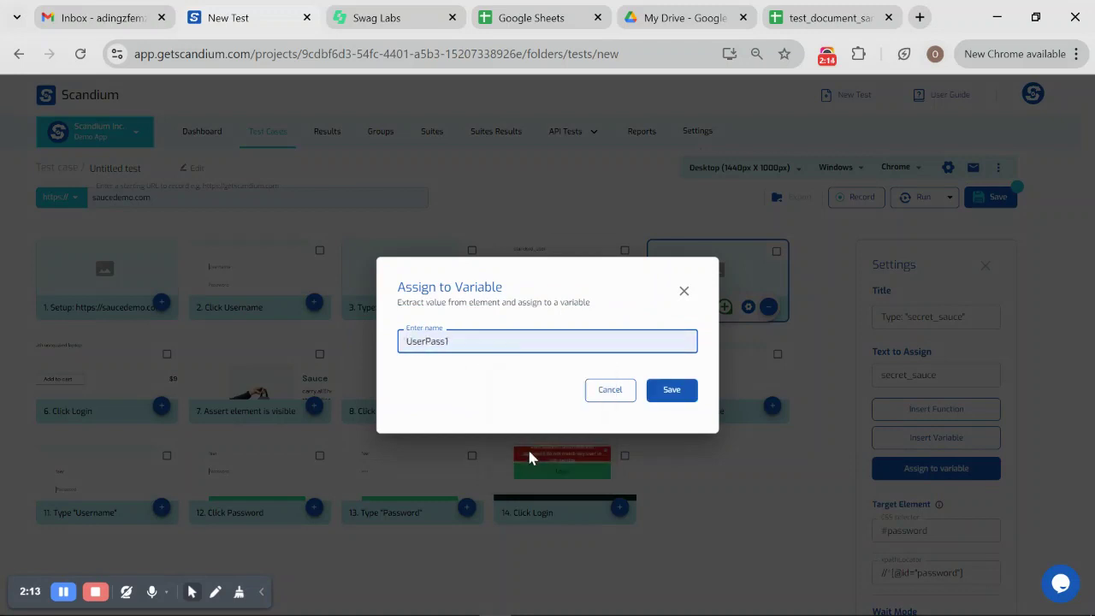
pyautogui.press('BackSpace')
pyautogui.write('2')
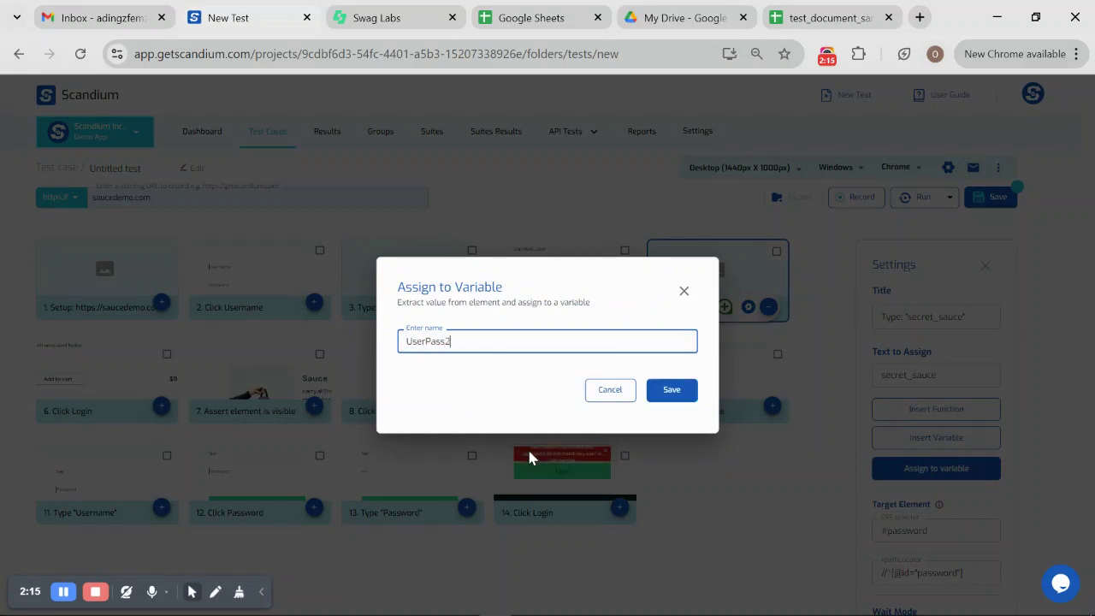
pyautogui.click(672, 389)
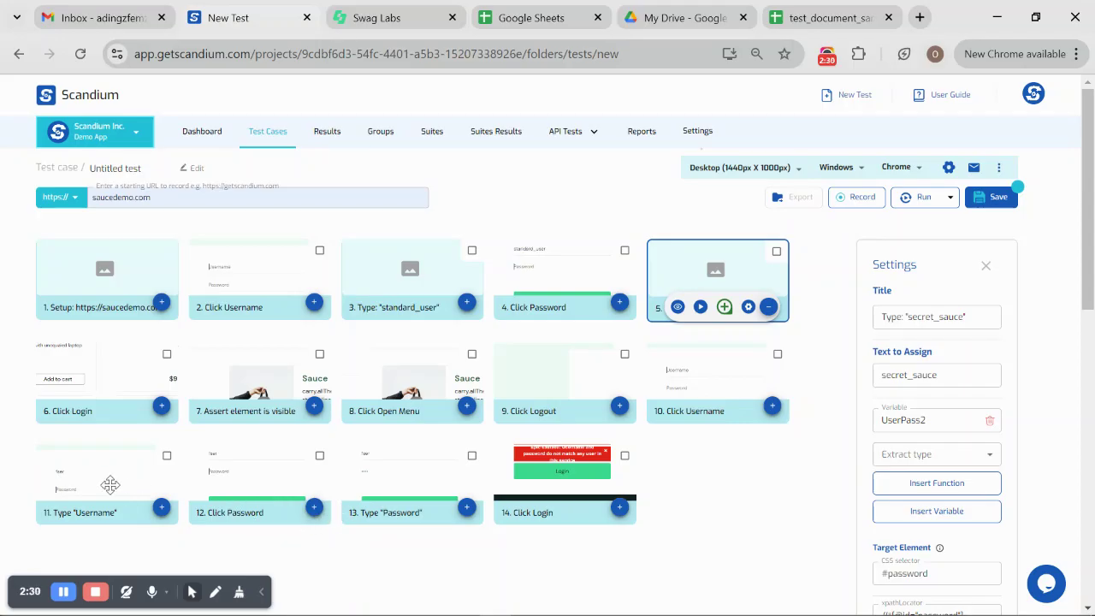
# Replace the text to assign in test step 11 (Type "Username") with the variable UserName2.
pyautogui.click(161, 511)
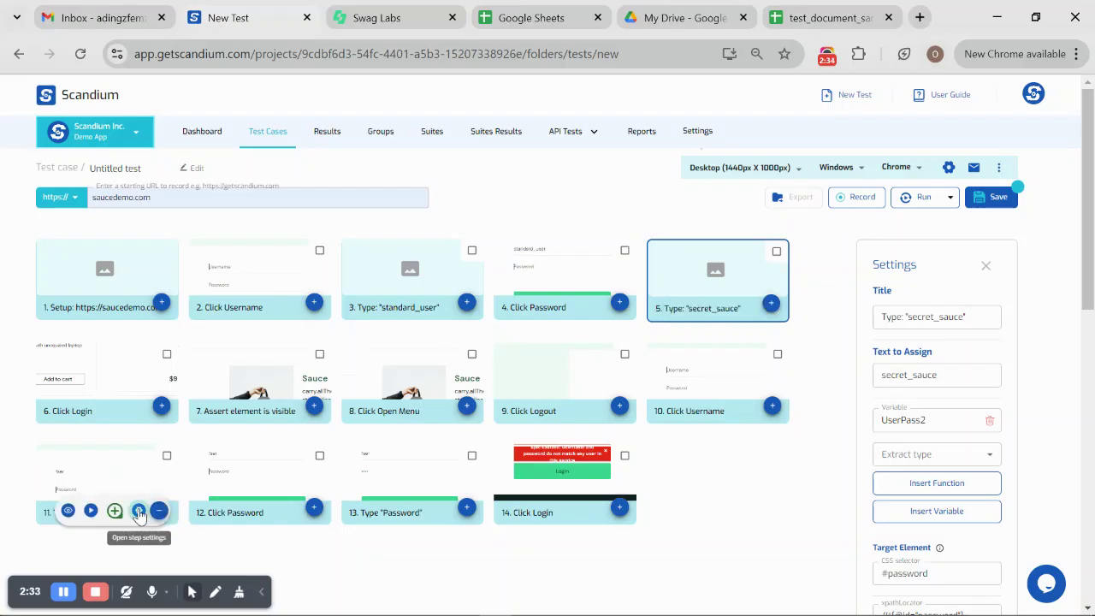
pyautogui.click(139, 512)
pyautogui.click(920, 376)
pyautogui.click(915, 376)
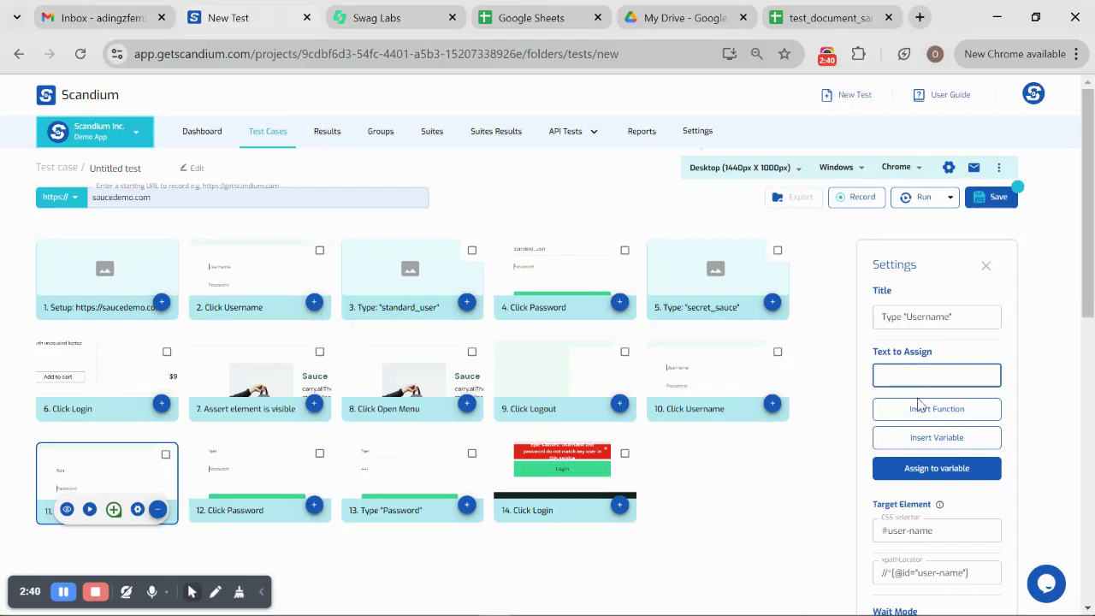
pyautogui.click(930, 445)
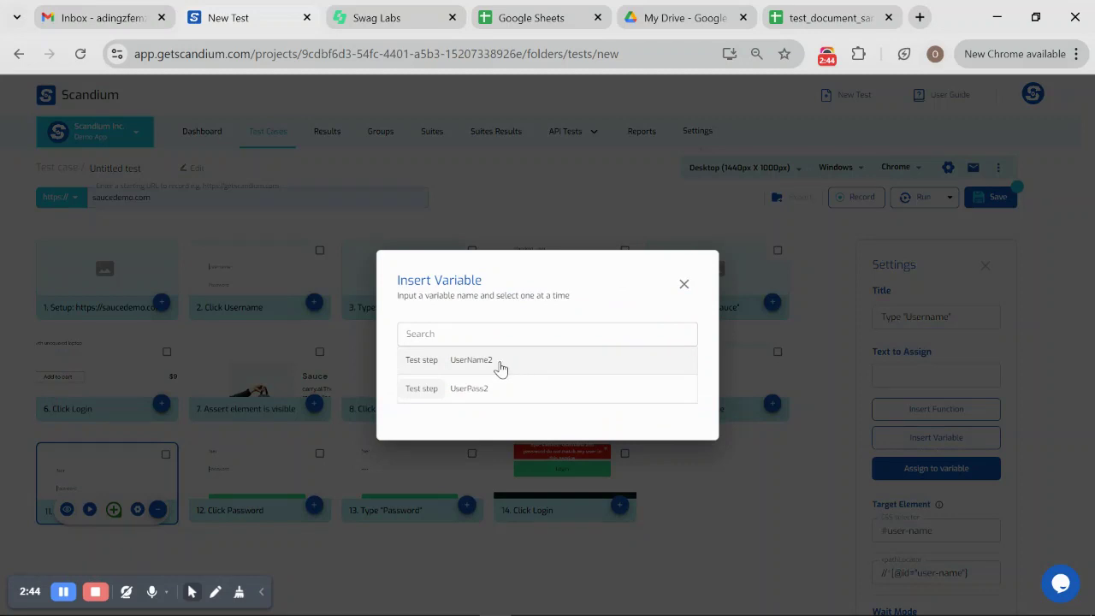
pyautogui.click(499, 363)
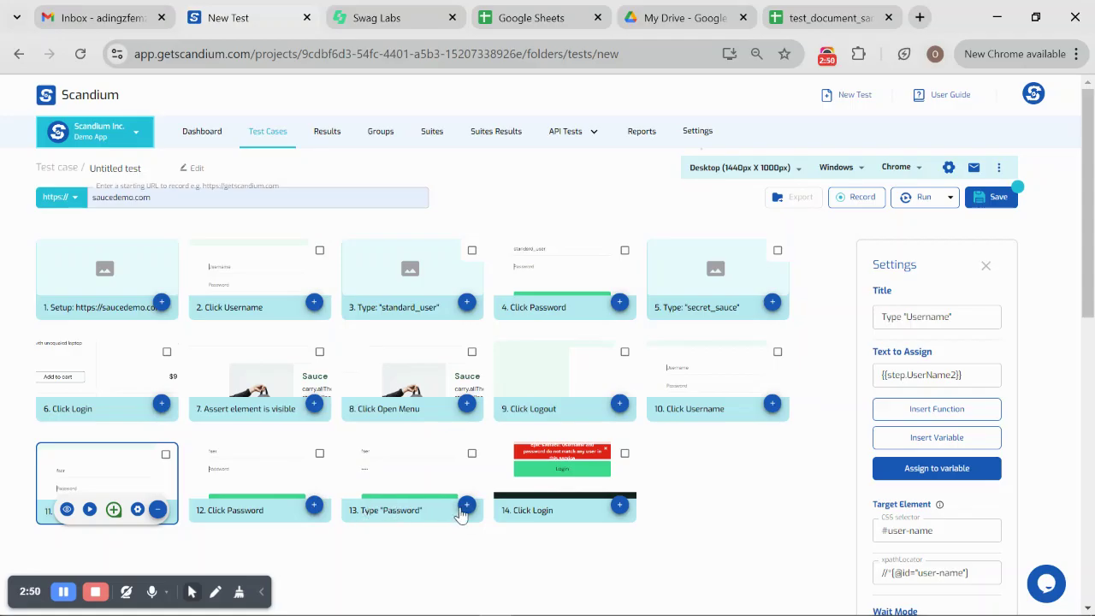
# Replace the text to assign in test step 13 (Type "Password") with the variable UserPass2.
pyautogui.click(467, 506)
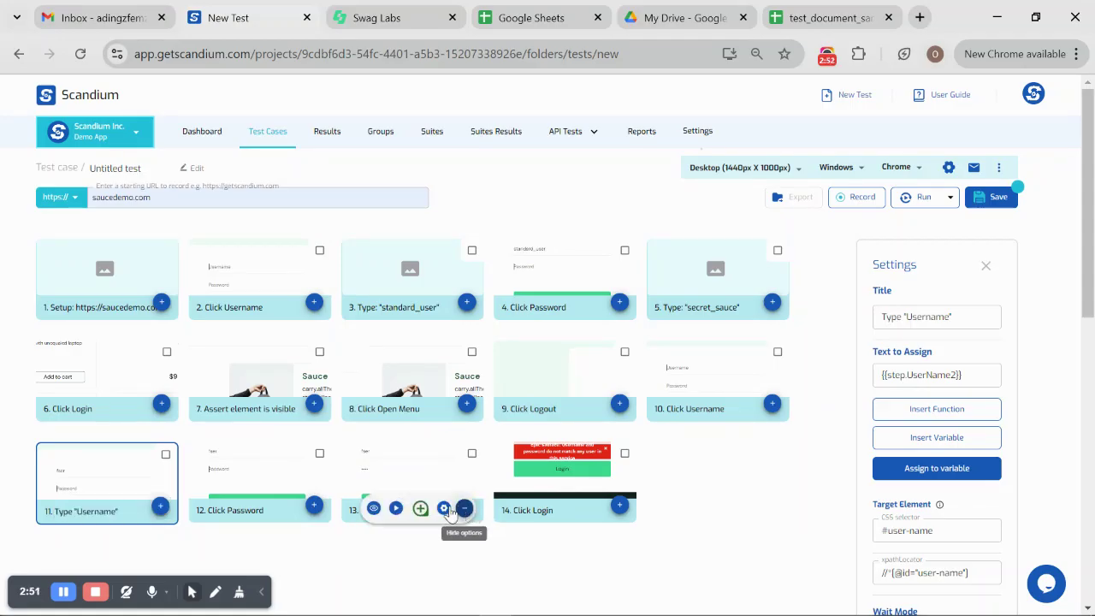
pyautogui.click(443, 508)
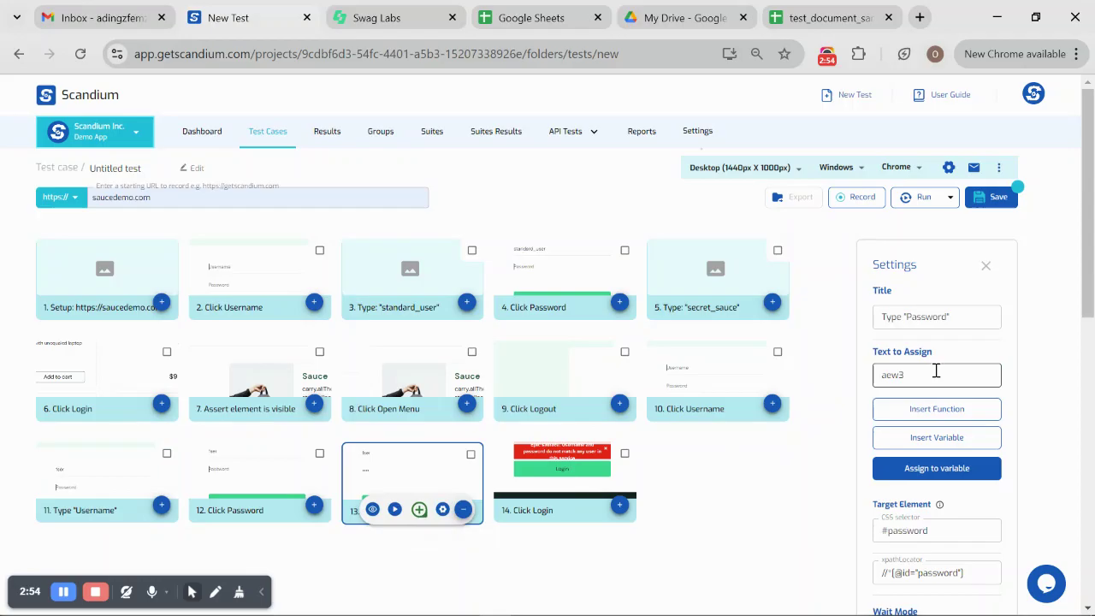
pyautogui.moveTo(965, 375); pyautogui.dragTo(864, 382)
pyautogui.press('BackSpace')
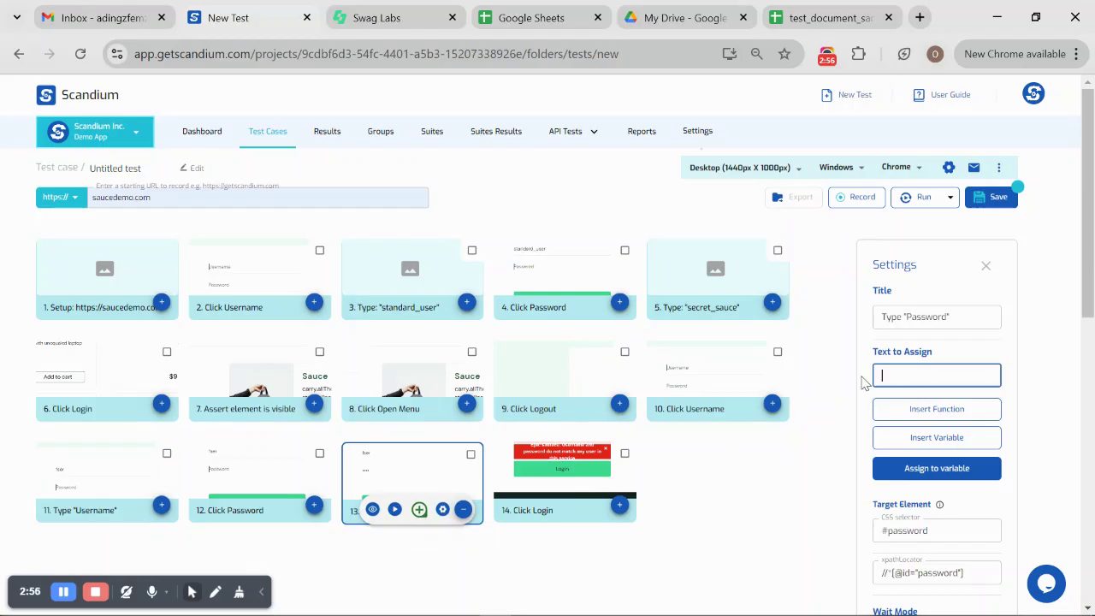
pyautogui.click(928, 438)
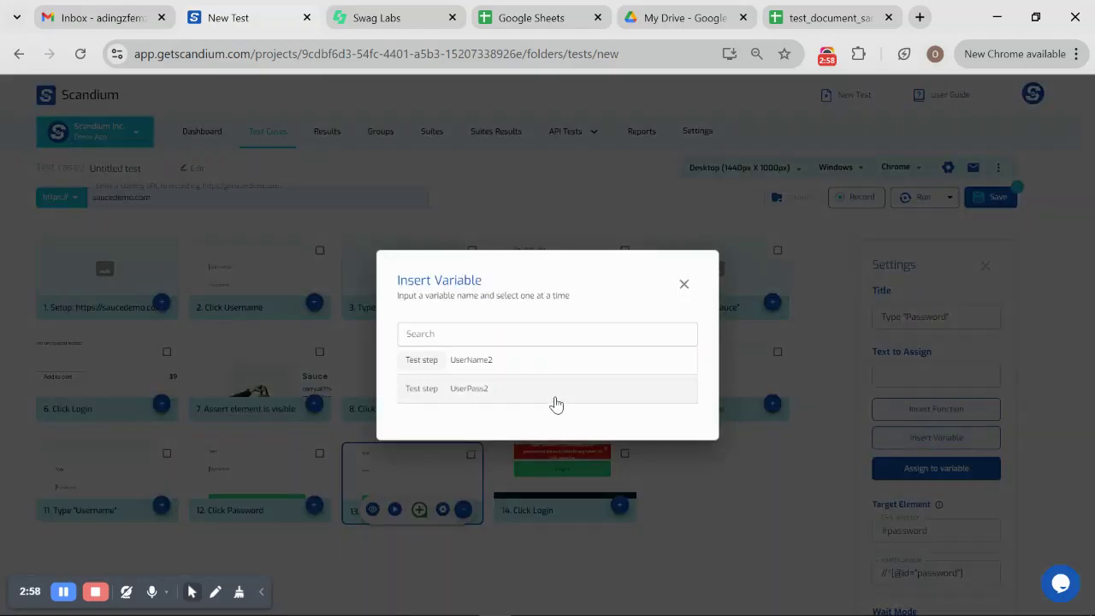
pyautogui.click(533, 395)
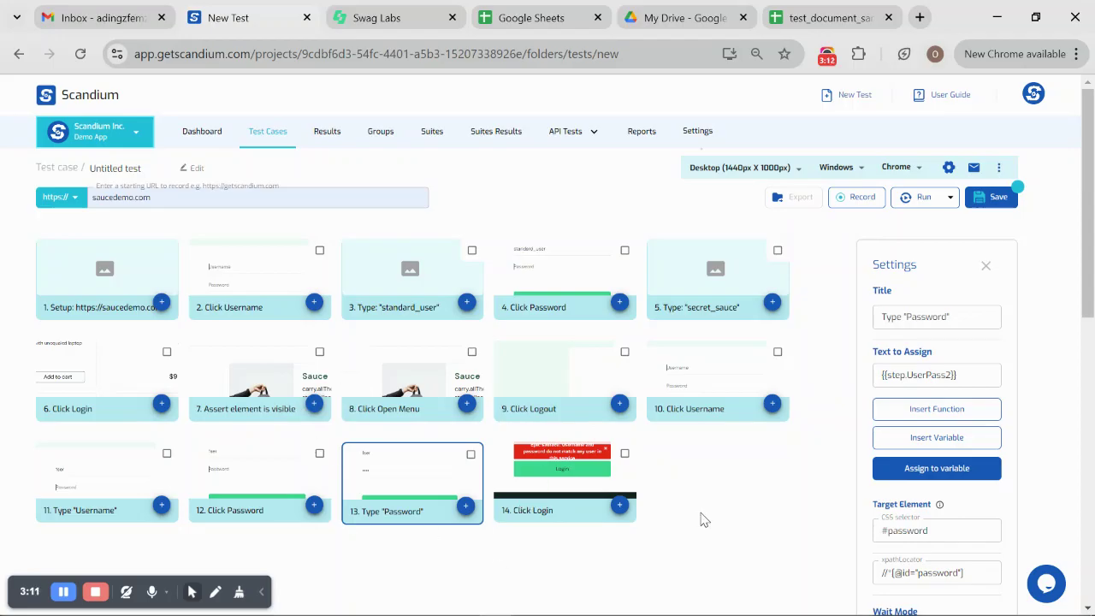
# Duplicate test step 7 (Assert element is visible) and move the copy to the end of the test, after the last Click Login.
pyautogui.click(319, 351)
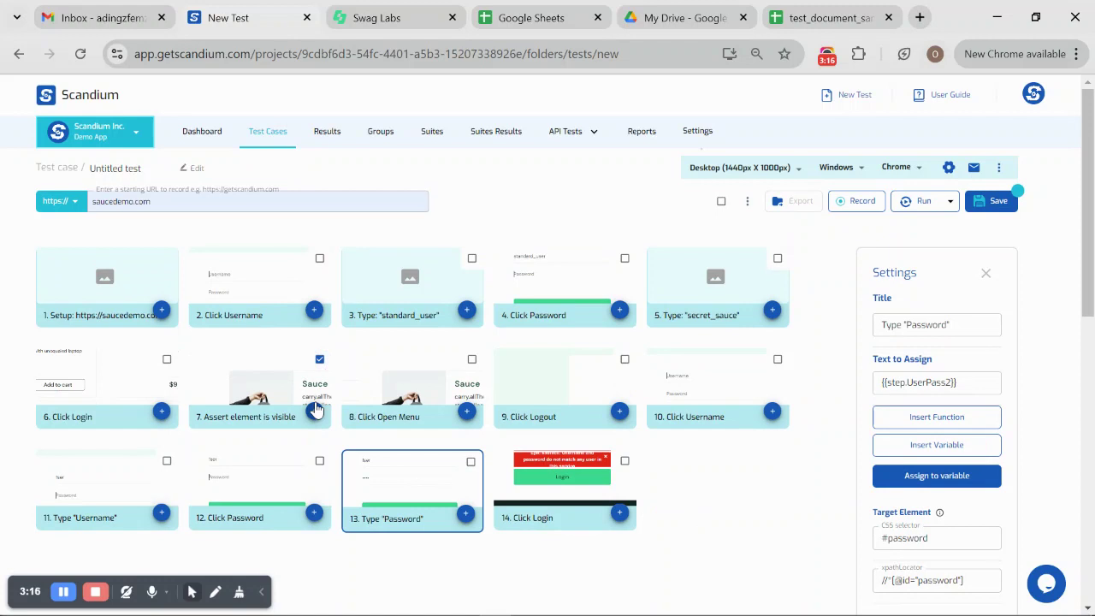
pyautogui.click(745, 206)
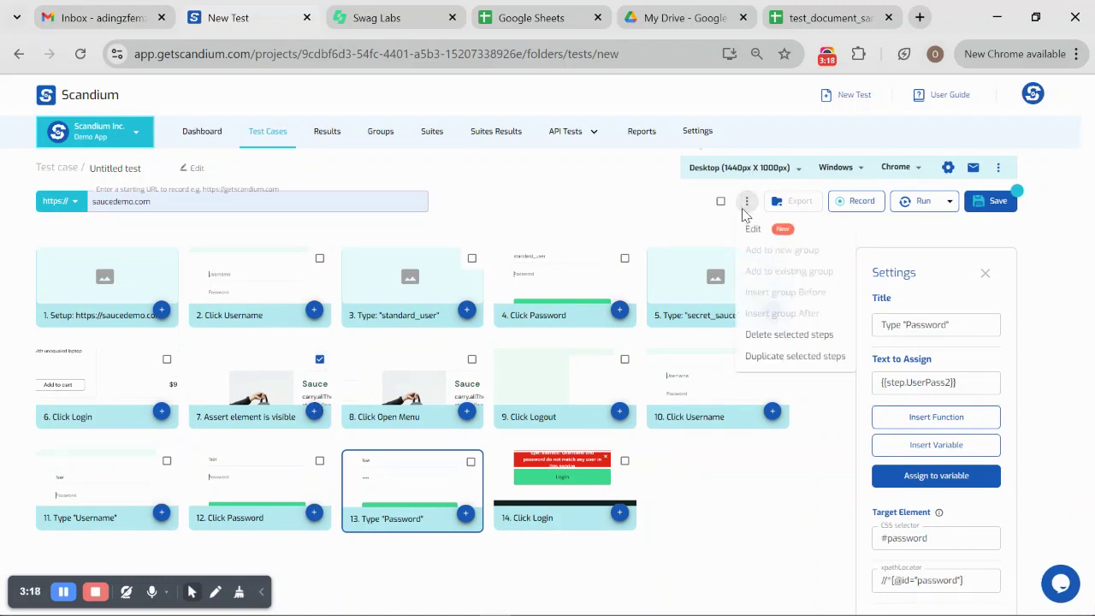
pyautogui.click(771, 341)
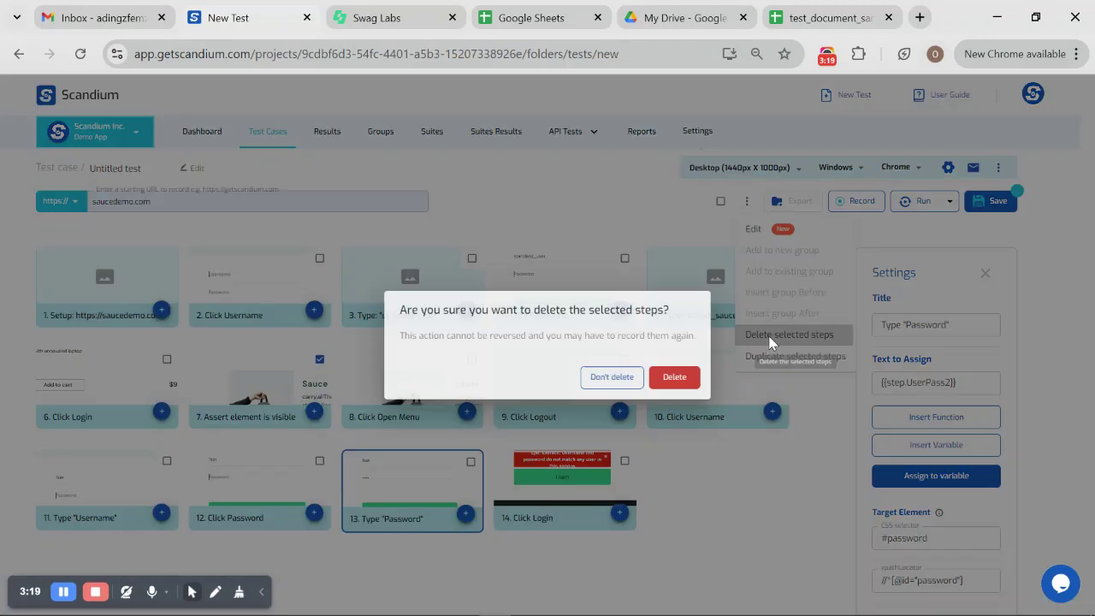
pyautogui.click(630, 380)
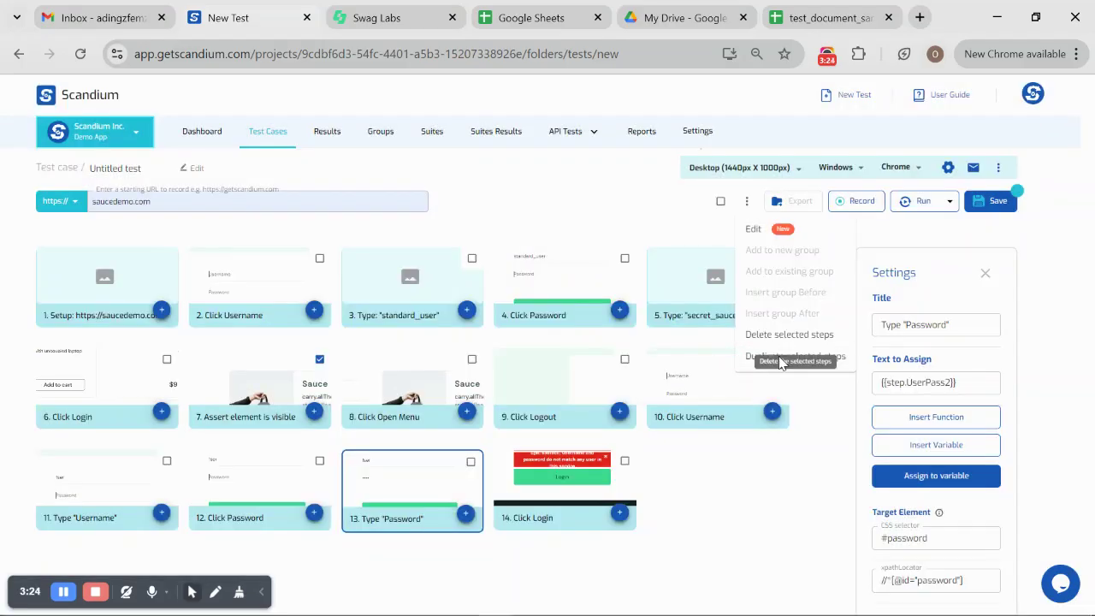
pyautogui.click(748, 356)
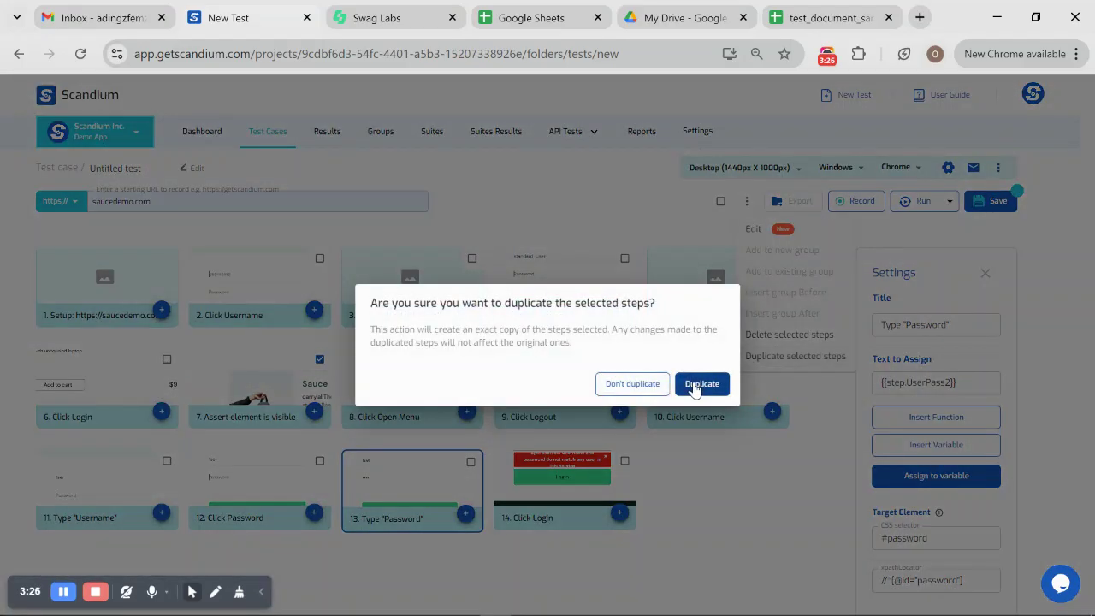
pyautogui.click(697, 385)
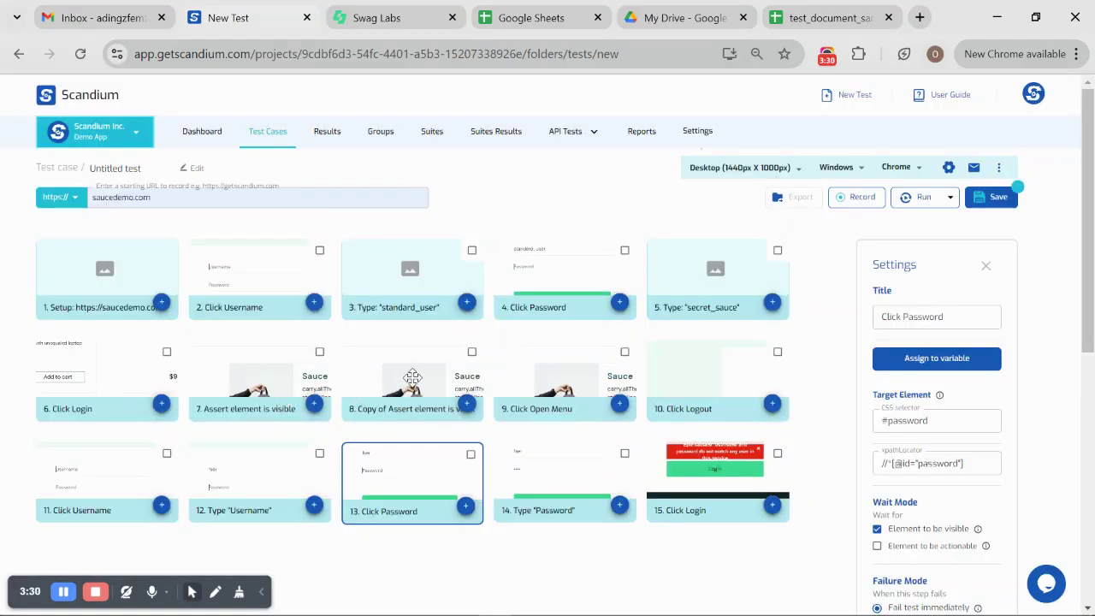
pyautogui.moveTo(412, 377); pyautogui.dragTo(742, 500)
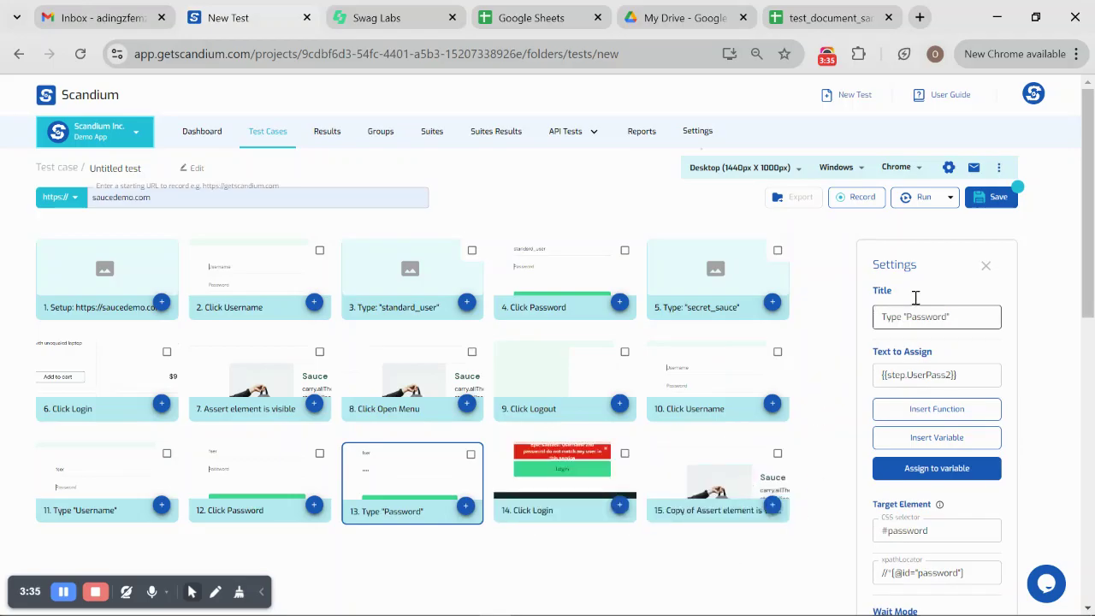
# Run the test, dismiss the password warning during the replay, and close the replay window once it finishes.
pyautogui.click(915, 199)
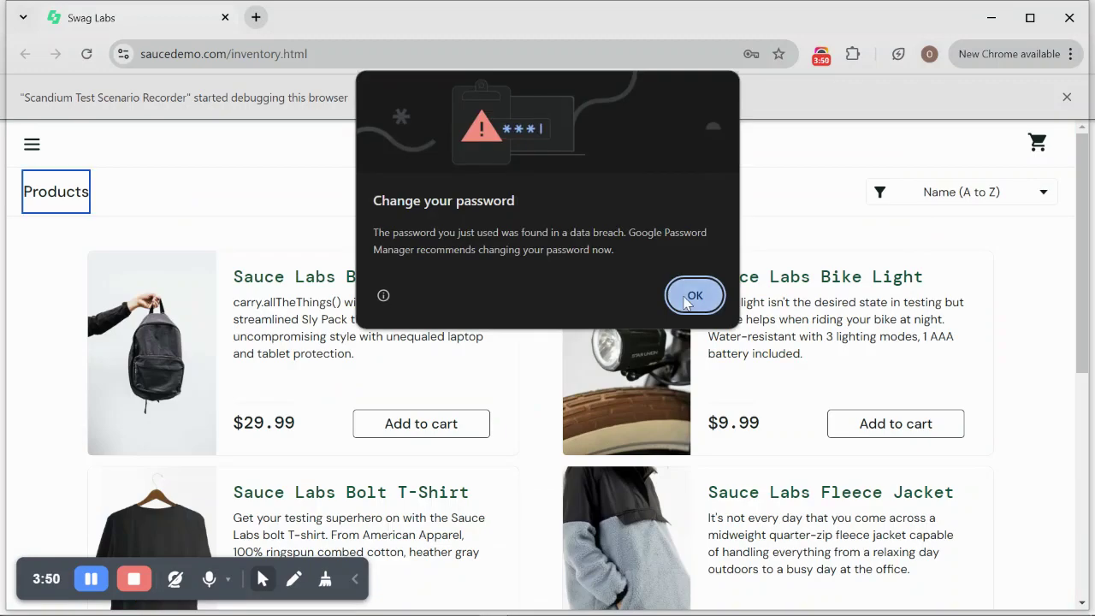
pyautogui.click(688, 298)
pyautogui.click(685, 298)
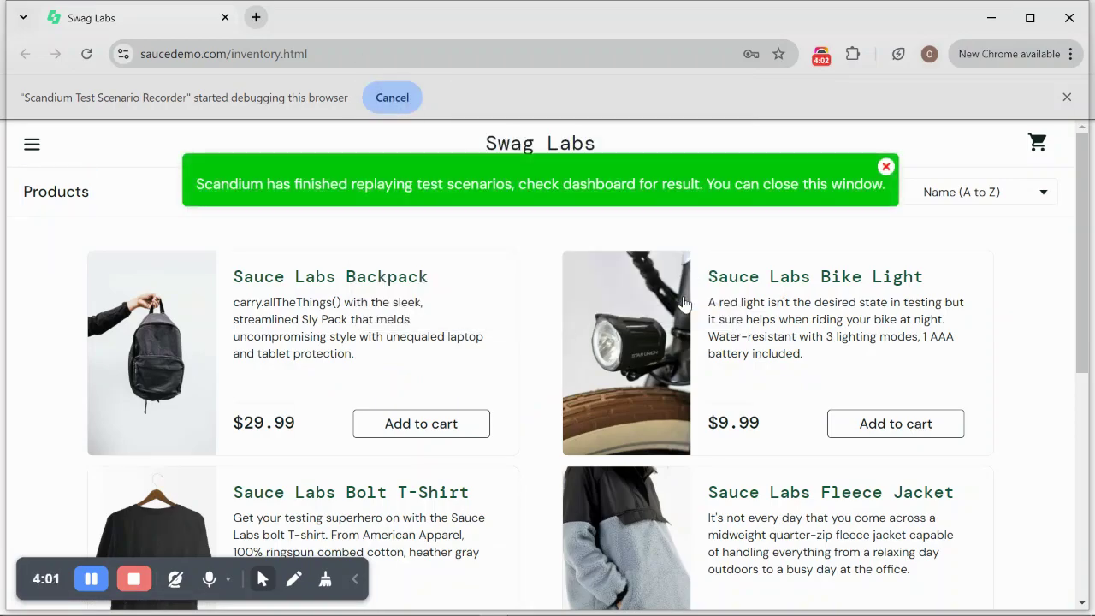
pyautogui.click(1069, 17)
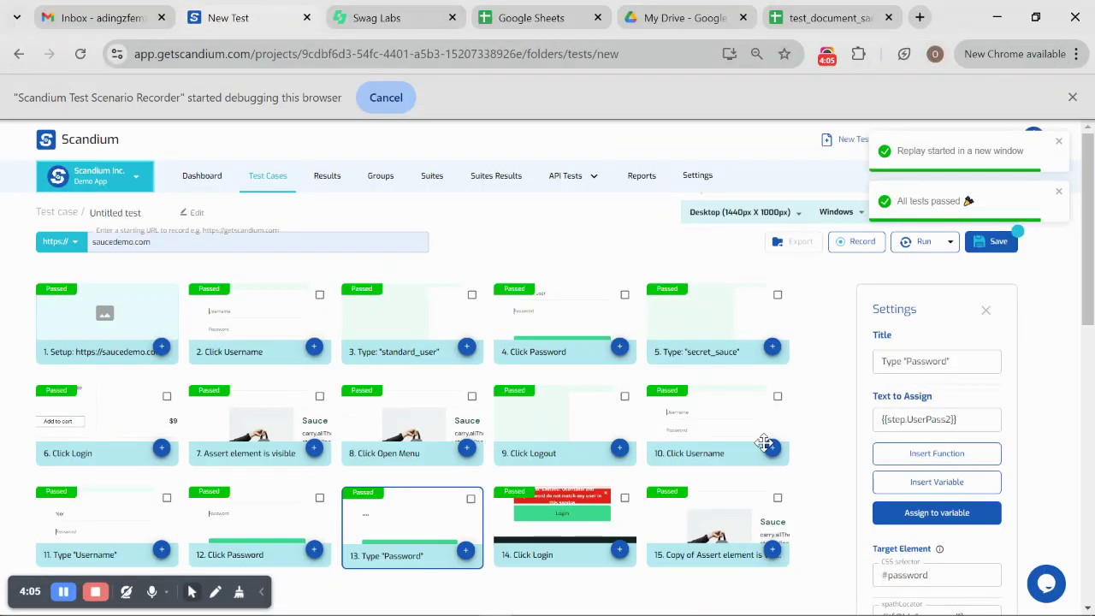
pyautogui.scroll(-2, 826, 455)
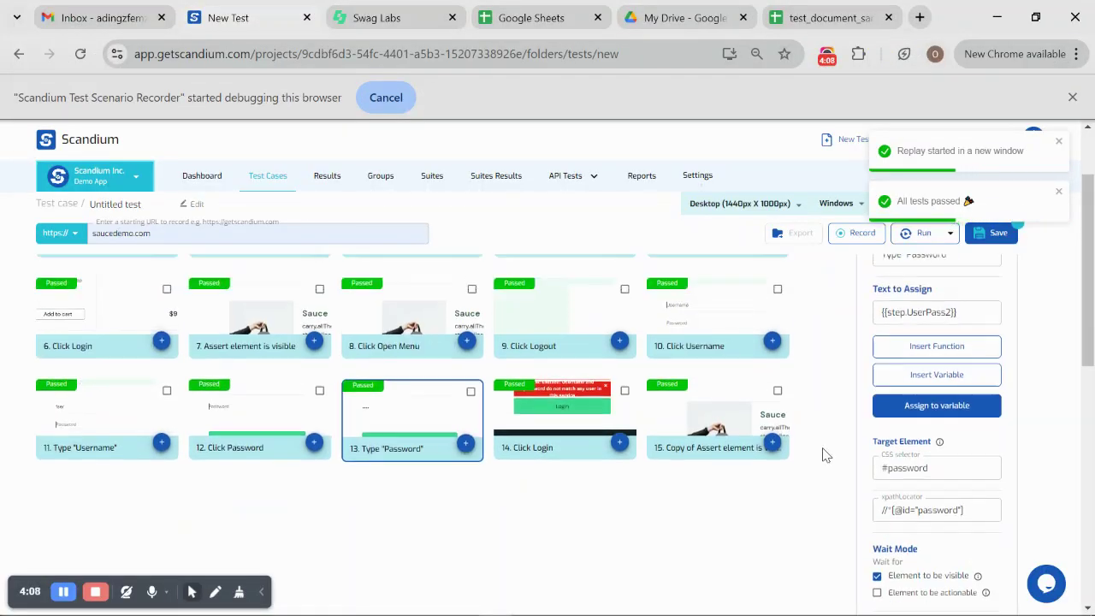
pyautogui.scroll(1, 825, 455)
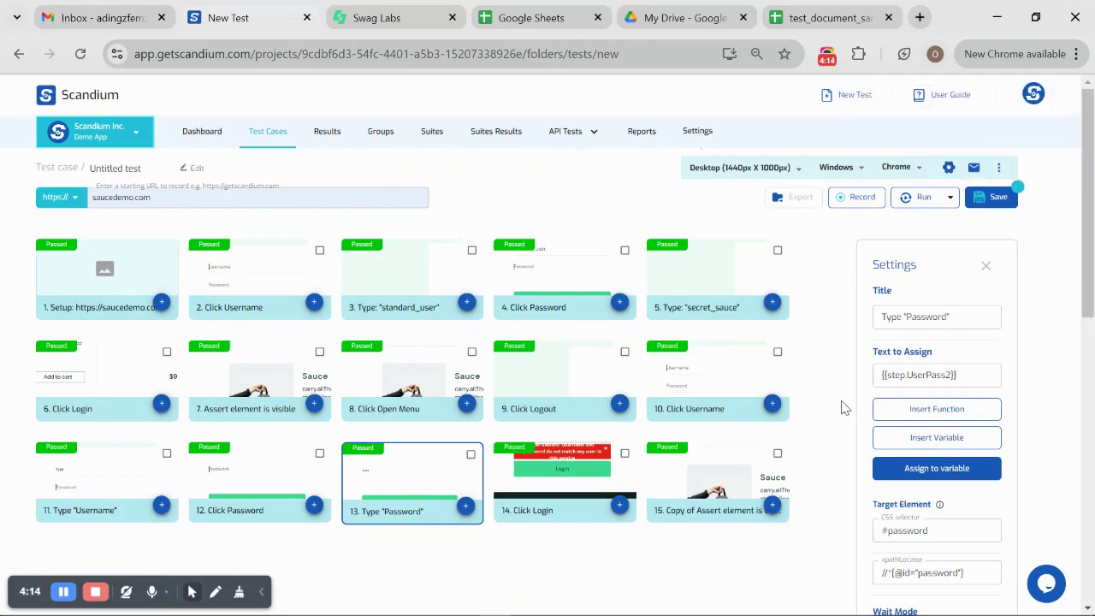
# Save the test under the name Test12.
pyautogui.click(992, 196)
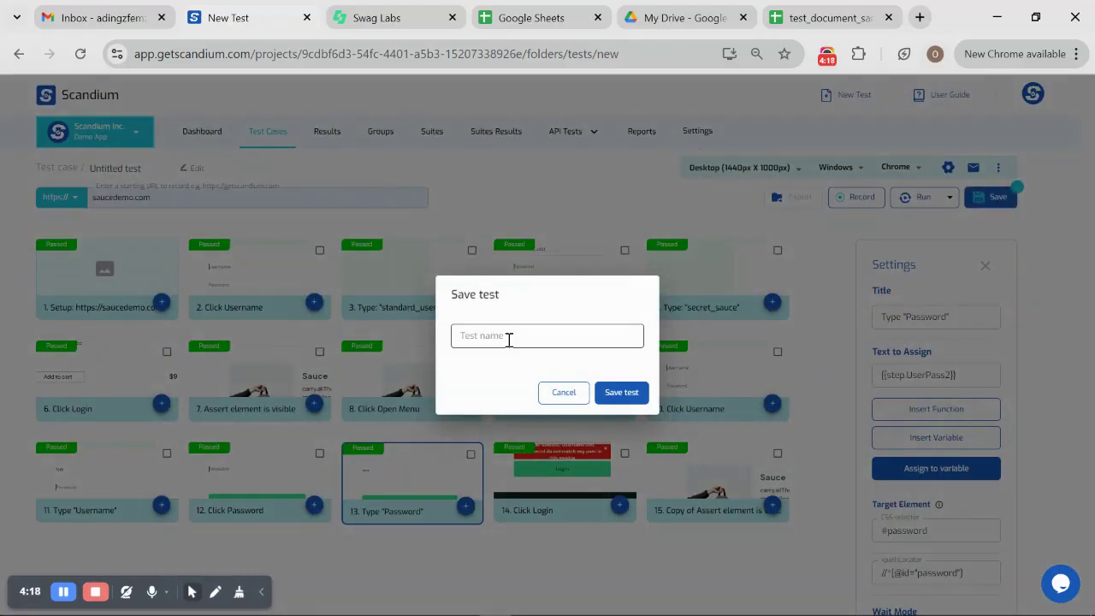
pyautogui.click(509, 339)
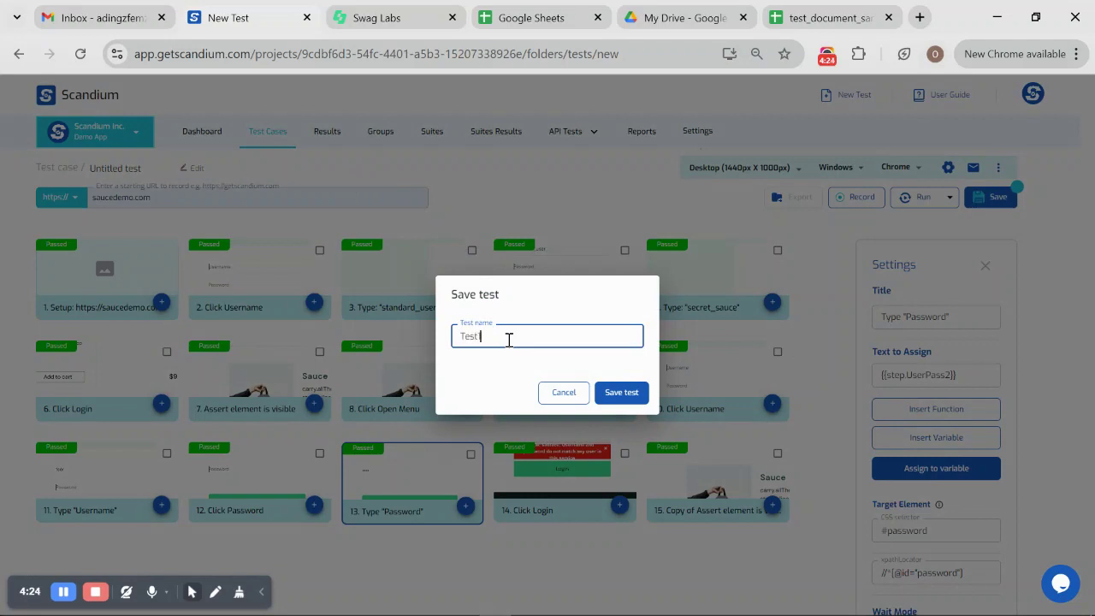
pyautogui.click(624, 391)
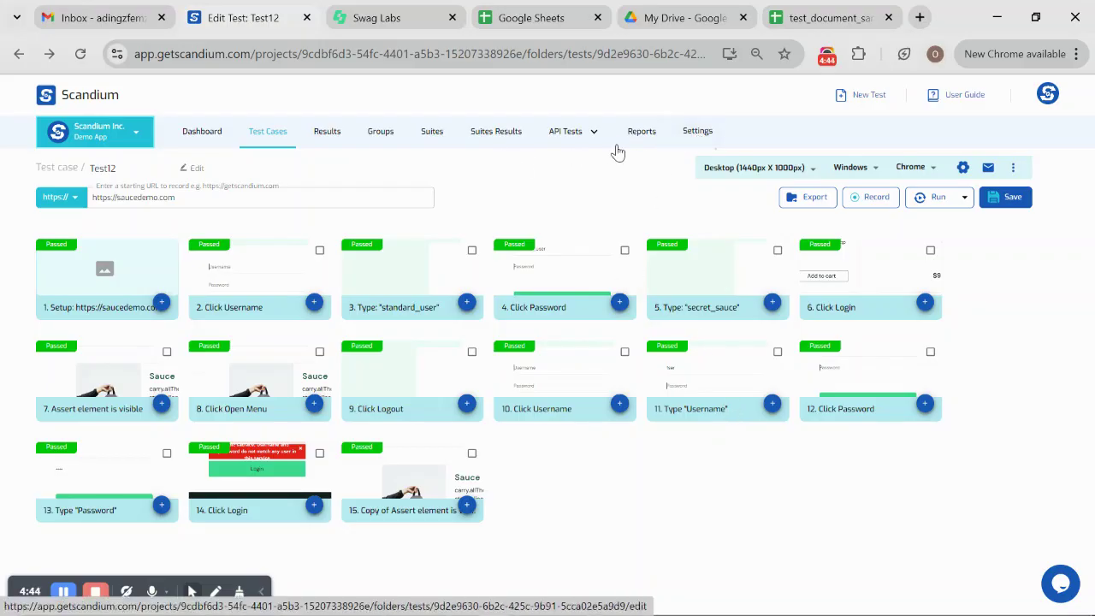
# Create and save a global variable named userNameG2 with the value standard_user in the project settings.
pyautogui.click(698, 134)
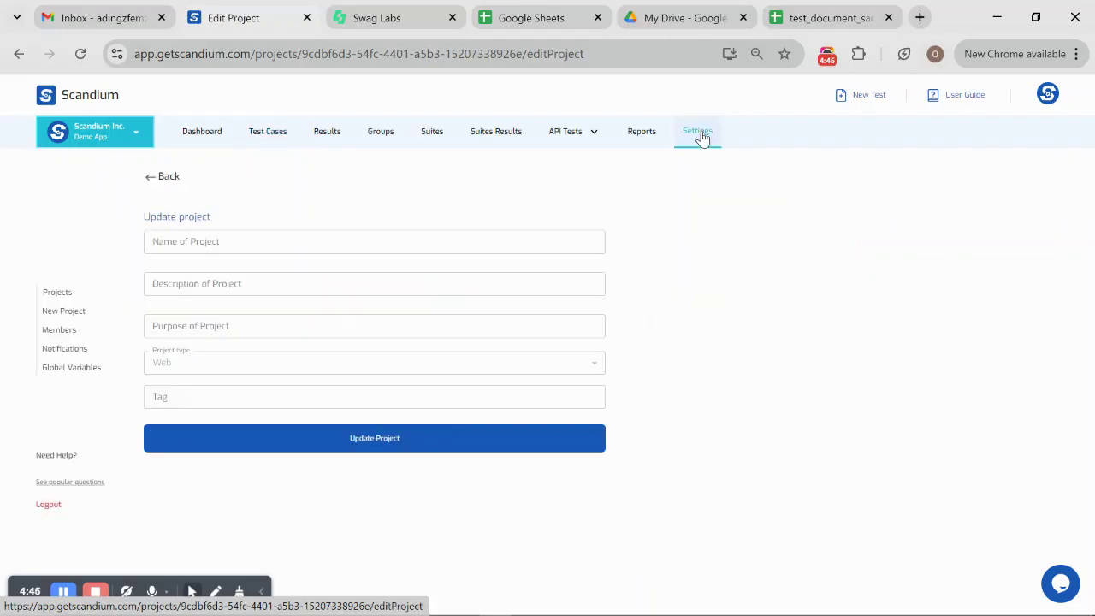
pyautogui.click(63, 377)
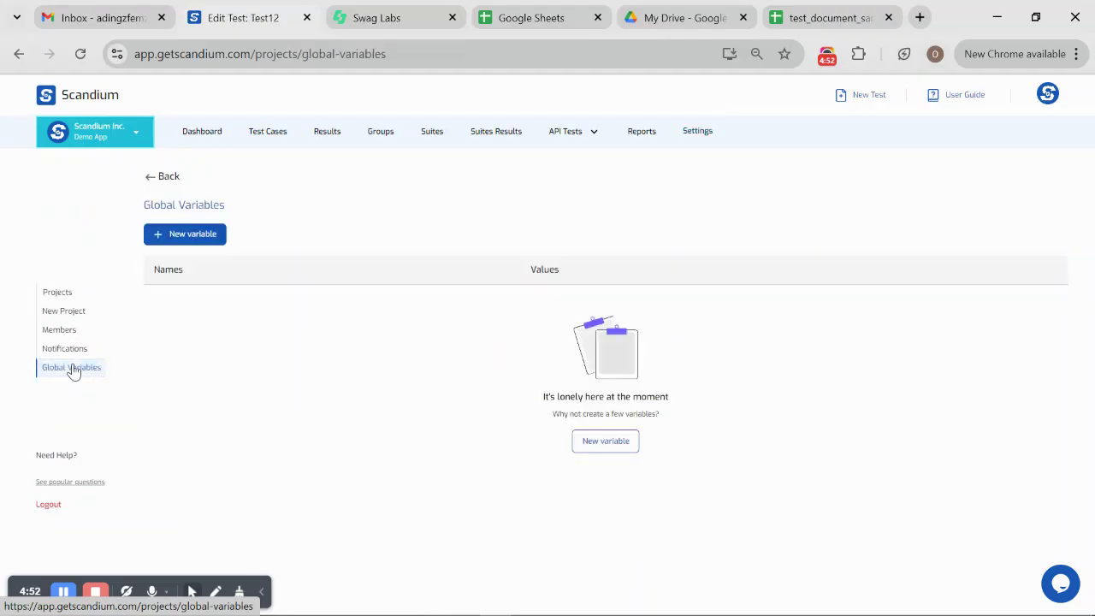
pyautogui.click(195, 241)
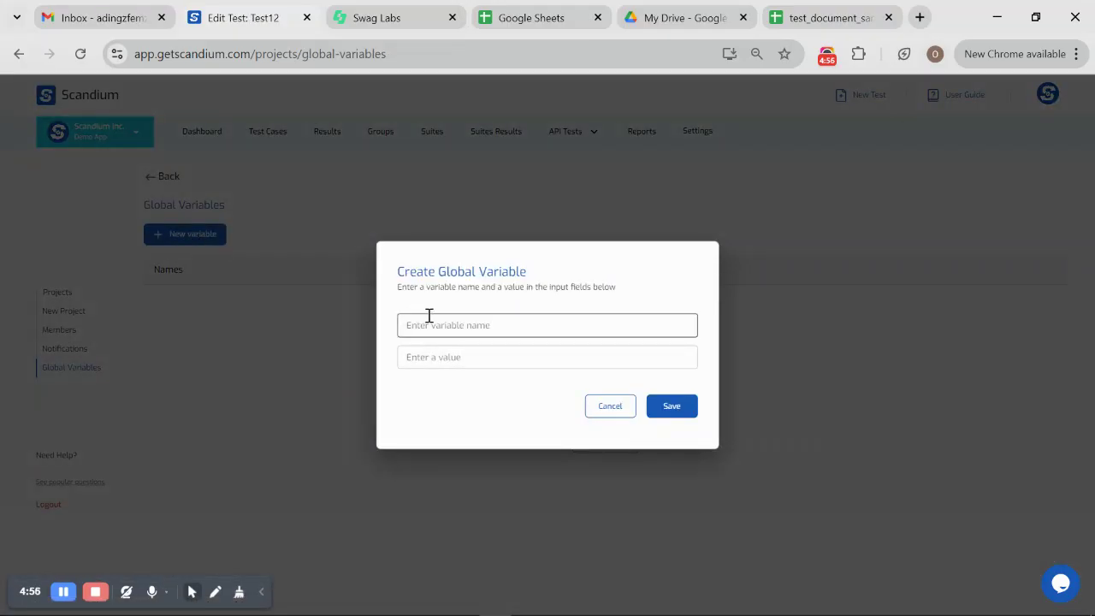
pyautogui.click(455, 332)
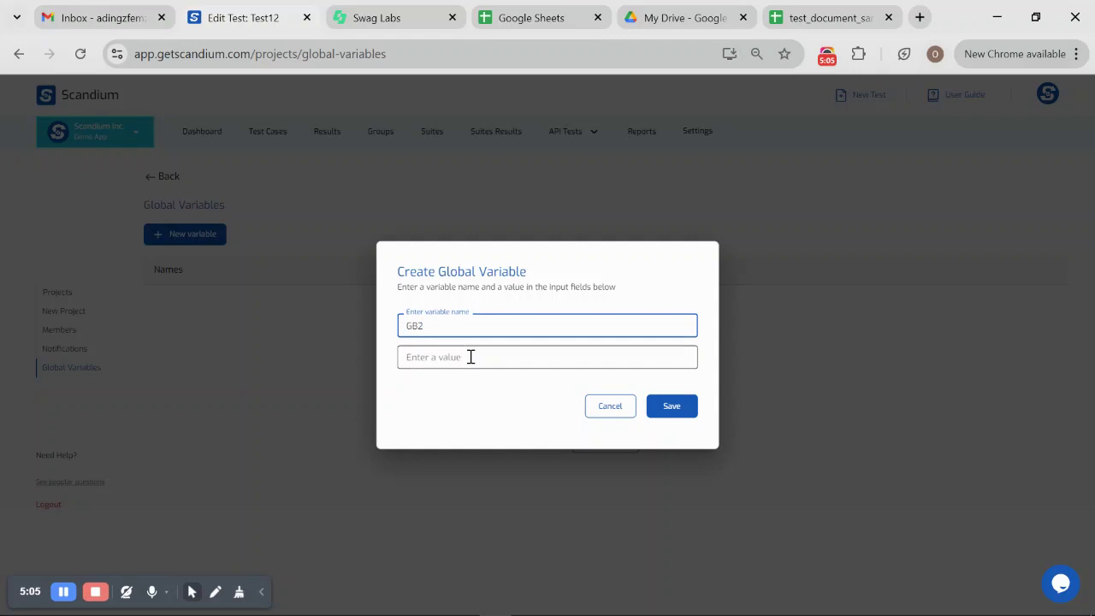
pyautogui.click(470, 357)
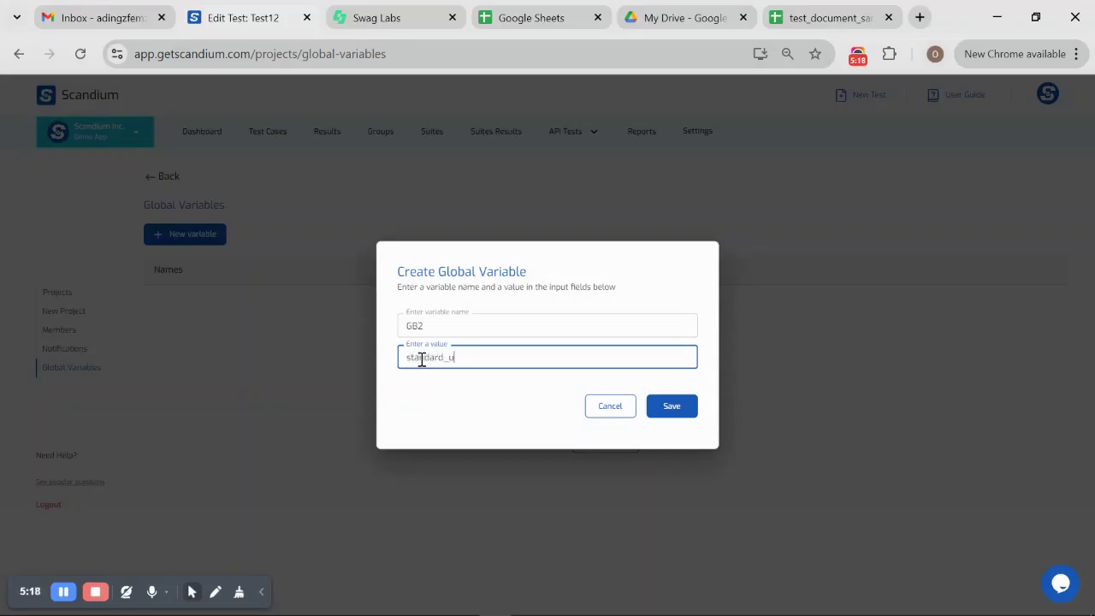
pyautogui.doubleClick(473, 354)
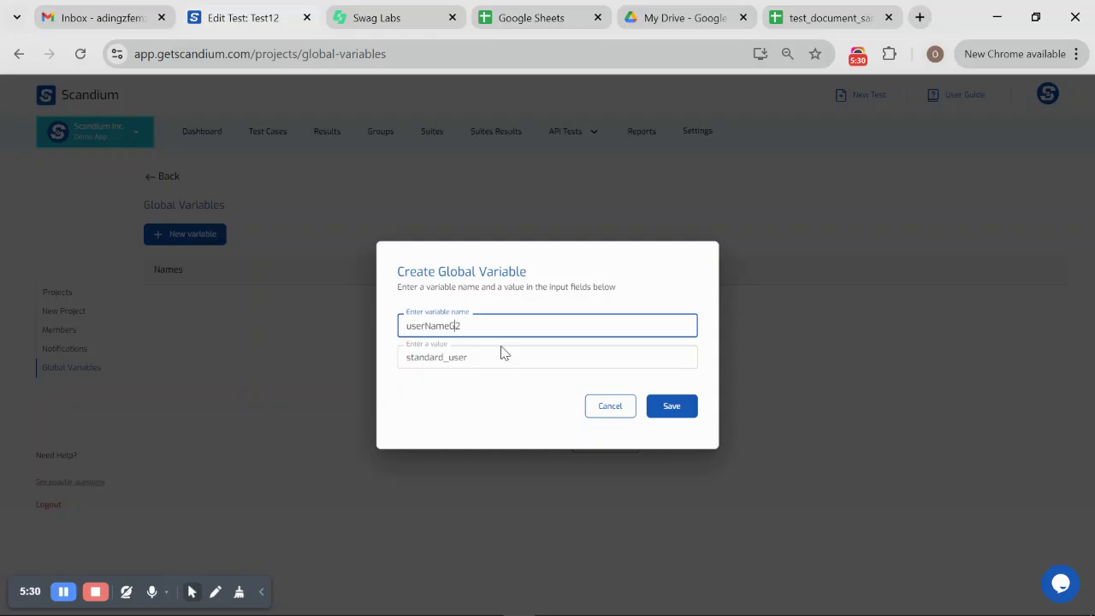
pyautogui.click(666, 417)
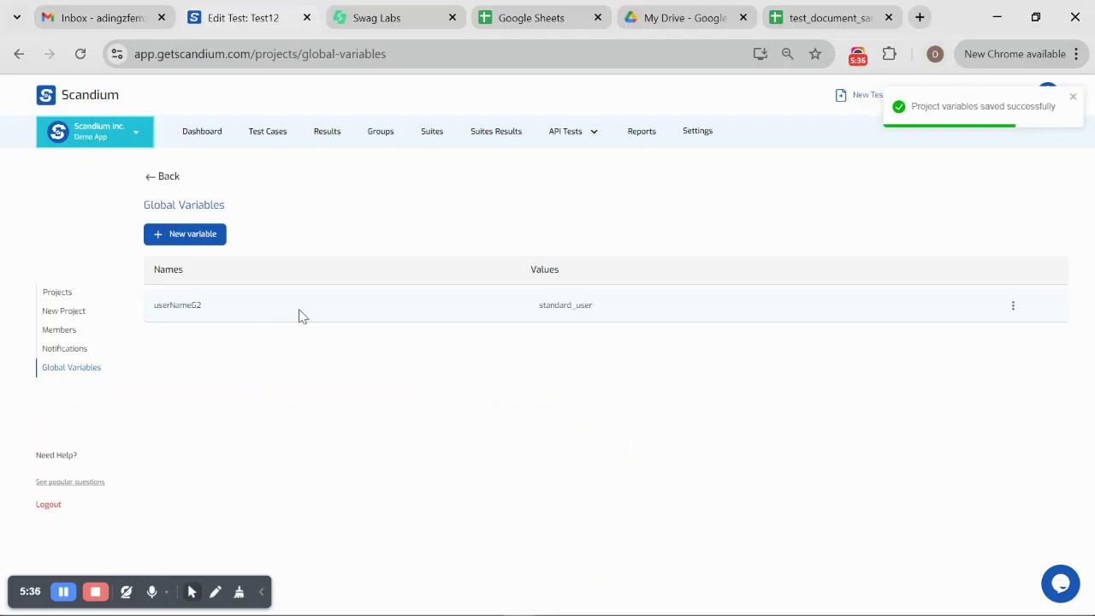
# Create and save a second global variable named userPassG2, entering the login password as its value.
pyautogui.click(185, 237)
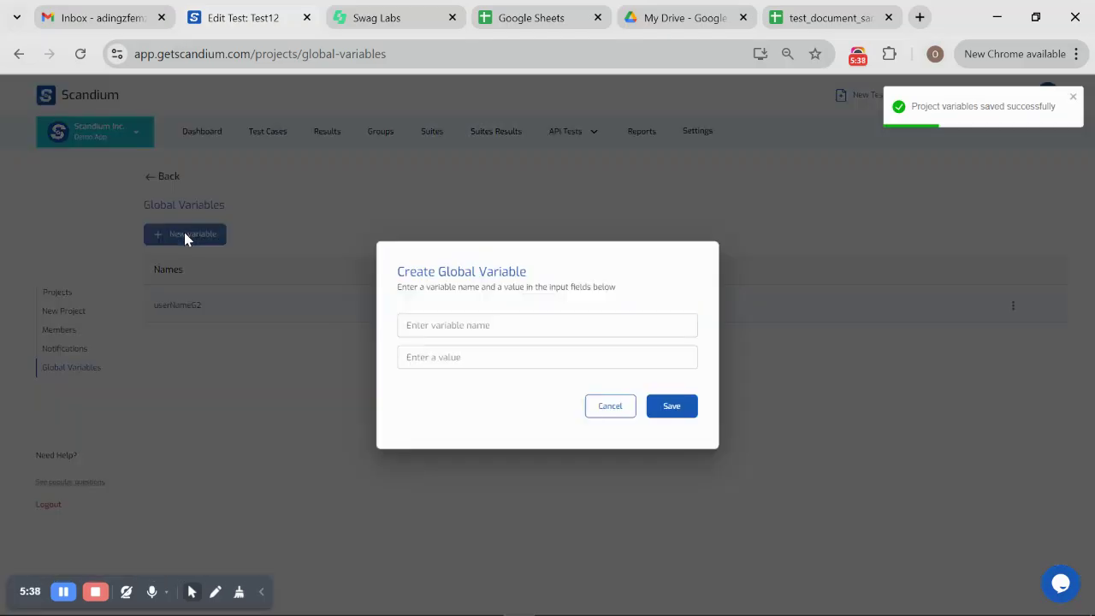
pyautogui.click(458, 328)
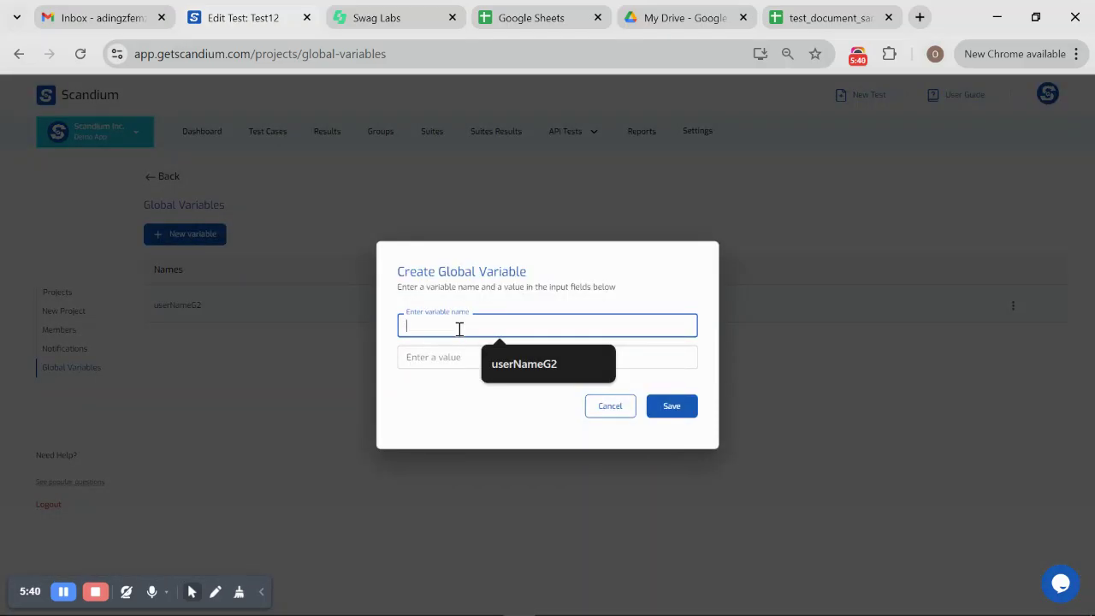
pyautogui.write('userPas')
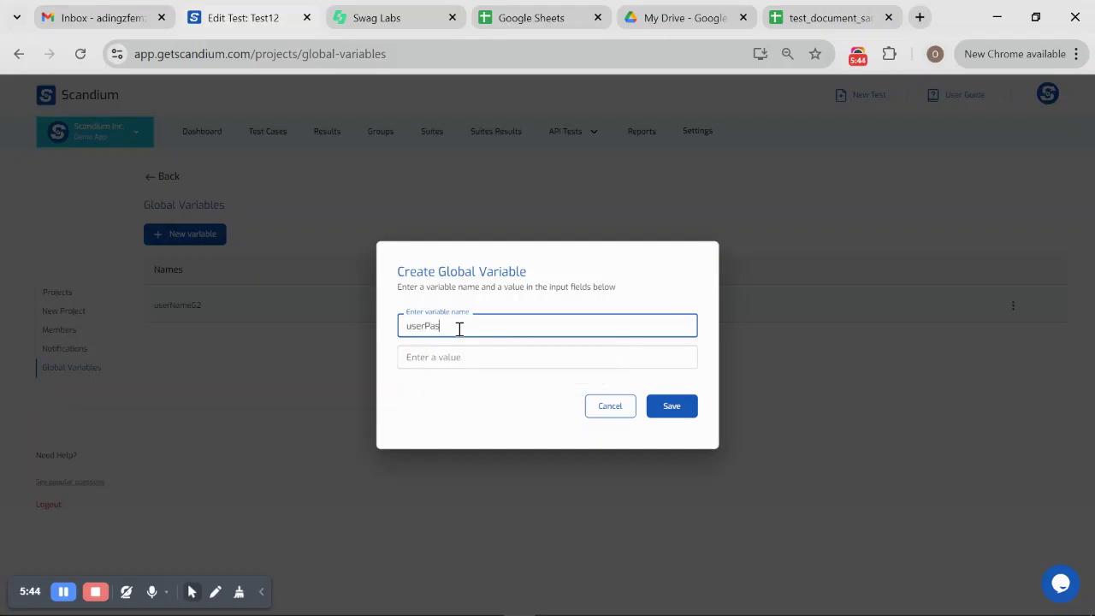
pyautogui.write('sG2')
pyautogui.click(467, 359)
pyautogui.write('sec')
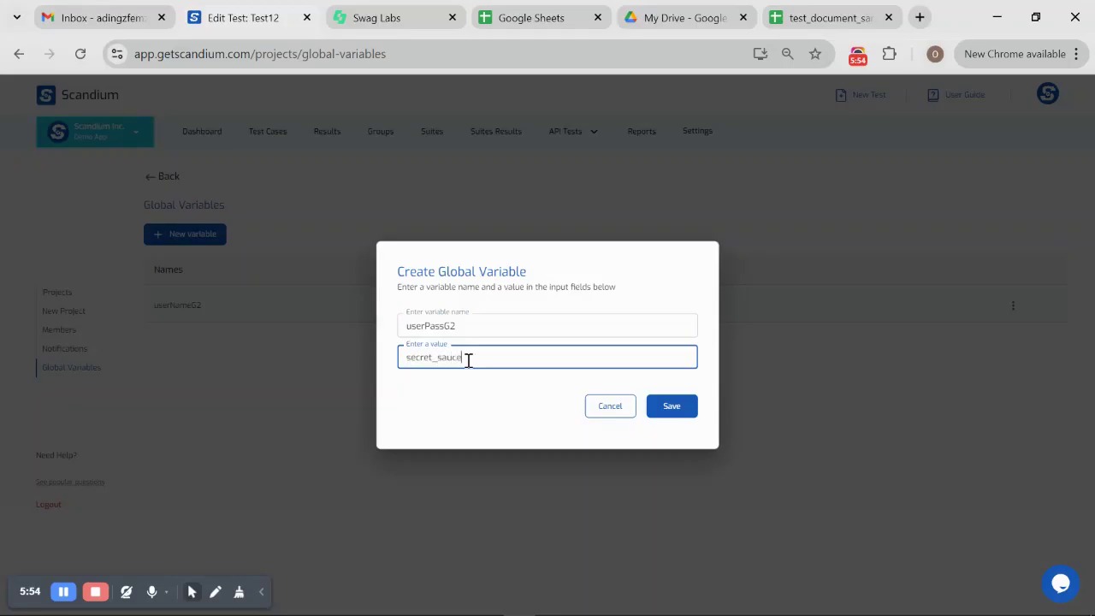
pyautogui.write('ret_sauce')
pyautogui.click(691, 415)
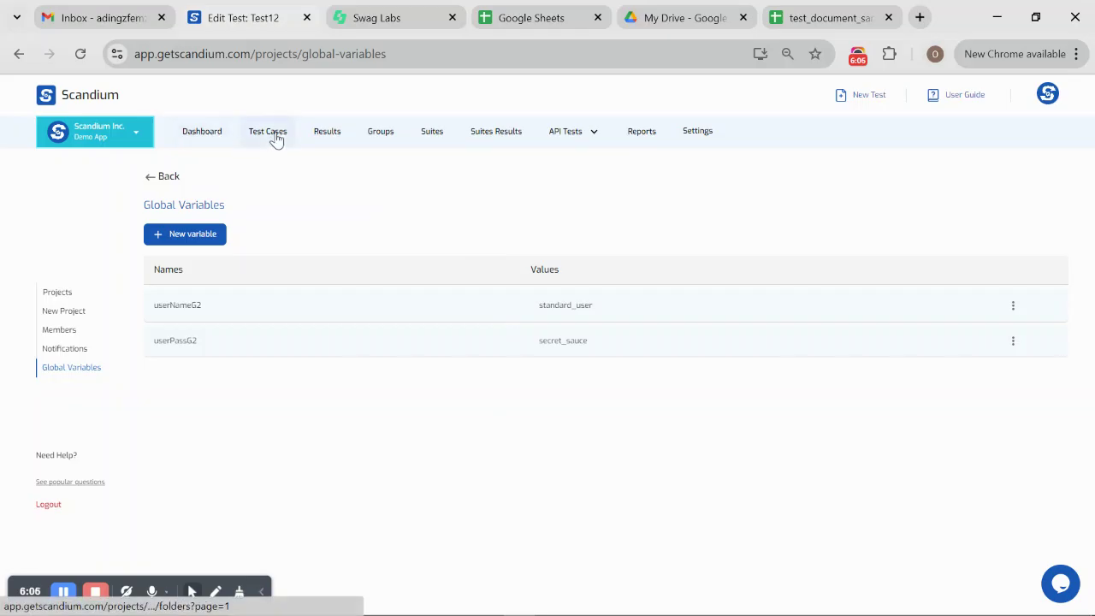
# Return to the project's test cases and open Test12 for editing.
pyautogui.click(167, 177)
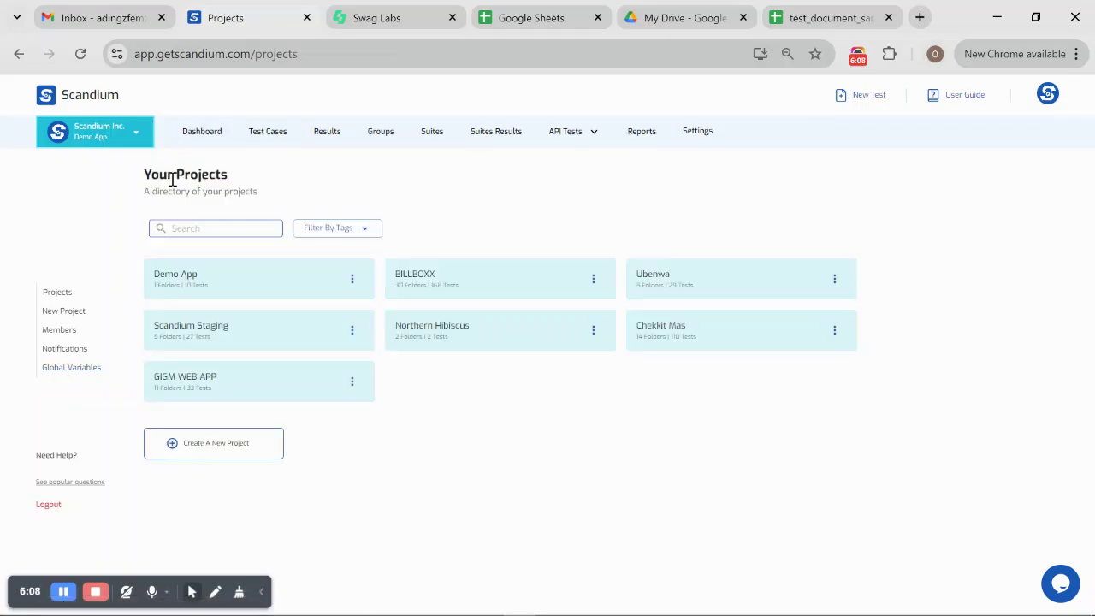
pyautogui.click(275, 136)
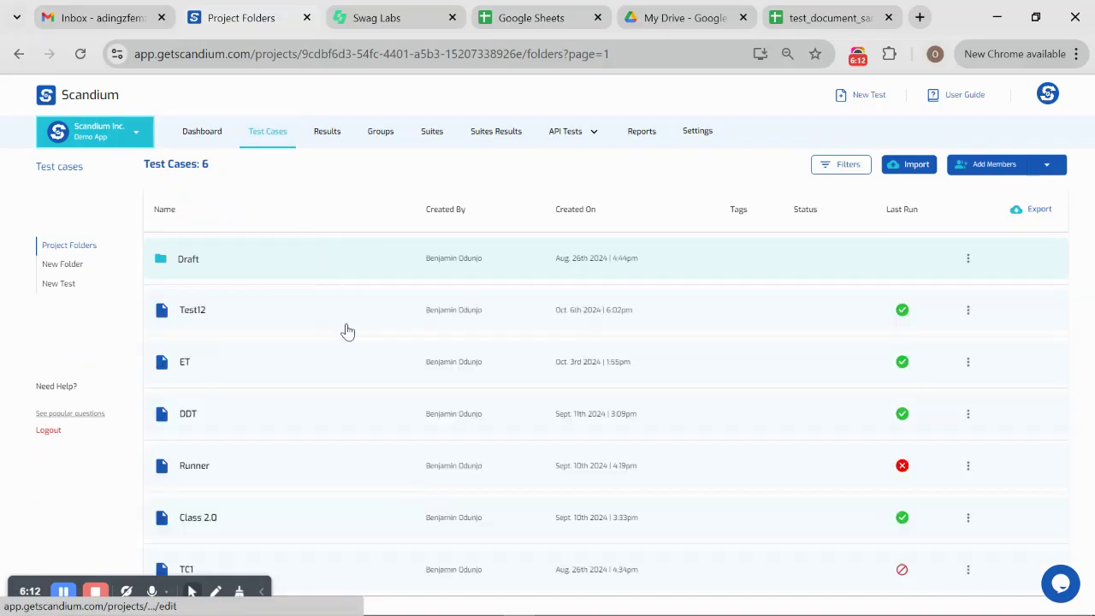
pyautogui.click(348, 331)
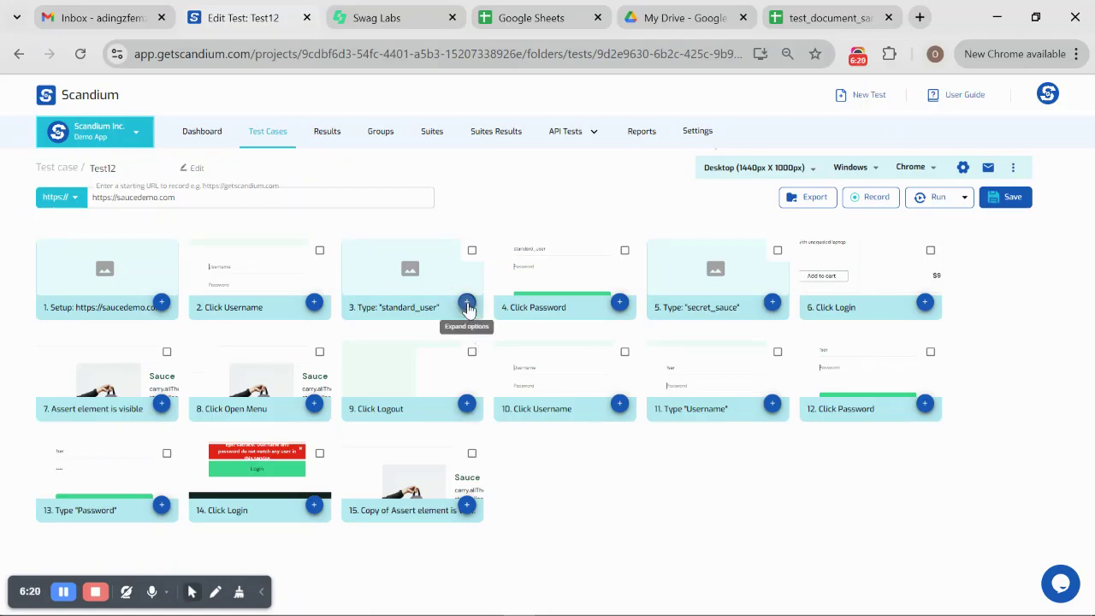
# In test step 3, delete the step variable UserName2 and replace the text to assign with the global variable userNameG2.
pyautogui.click(466, 304)
pyautogui.click(443, 305)
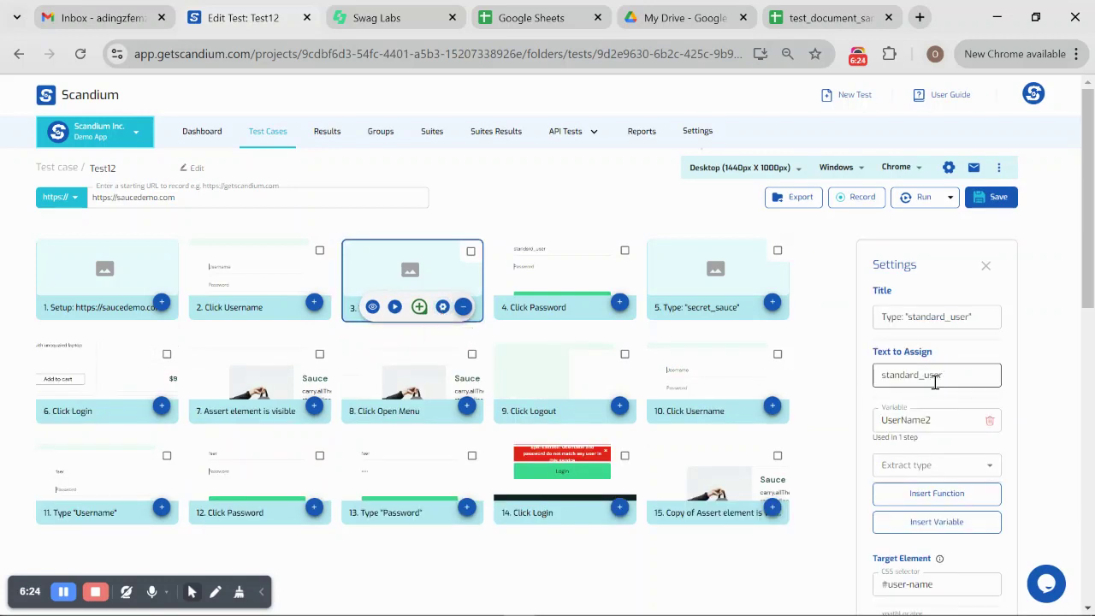
pyautogui.click(989, 422)
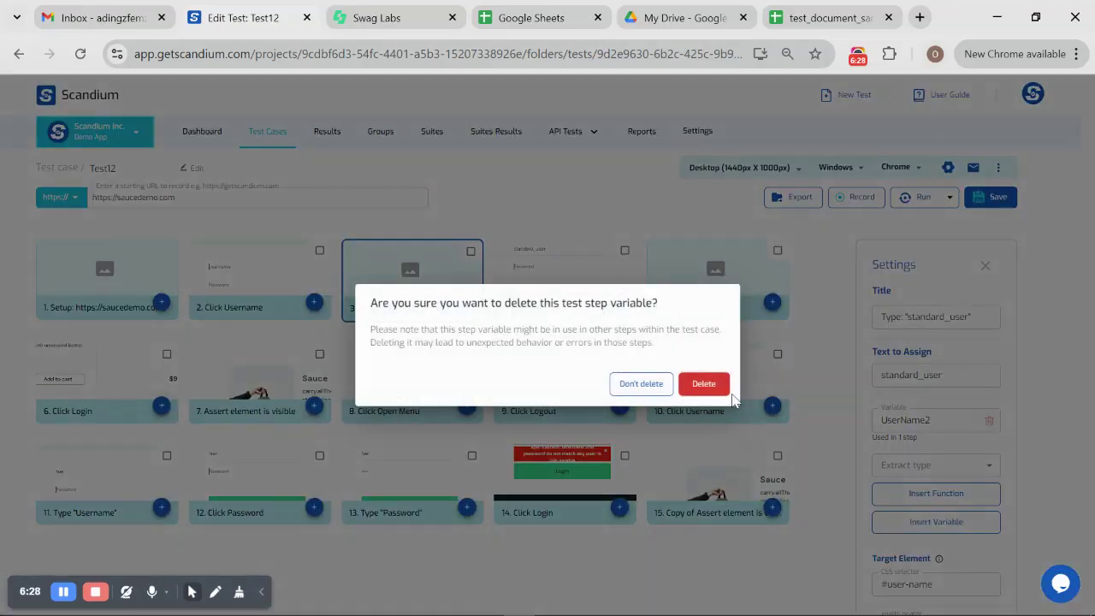
pyautogui.press('Return')
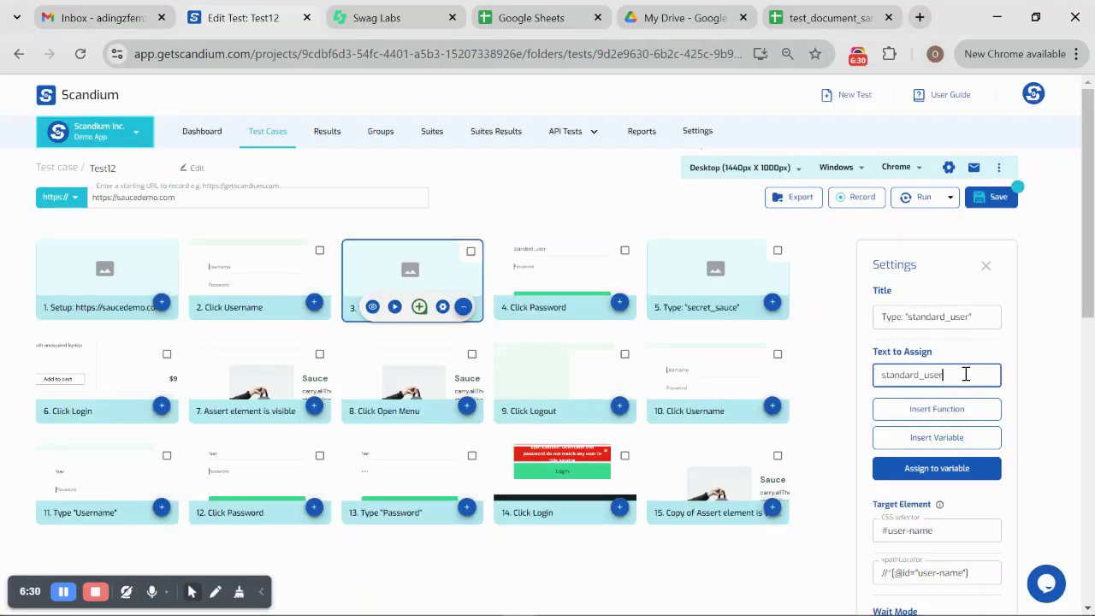
pyautogui.moveTo(965, 374); pyautogui.dragTo(870, 373)
pyautogui.press('BackSpace')
pyautogui.click(939, 439)
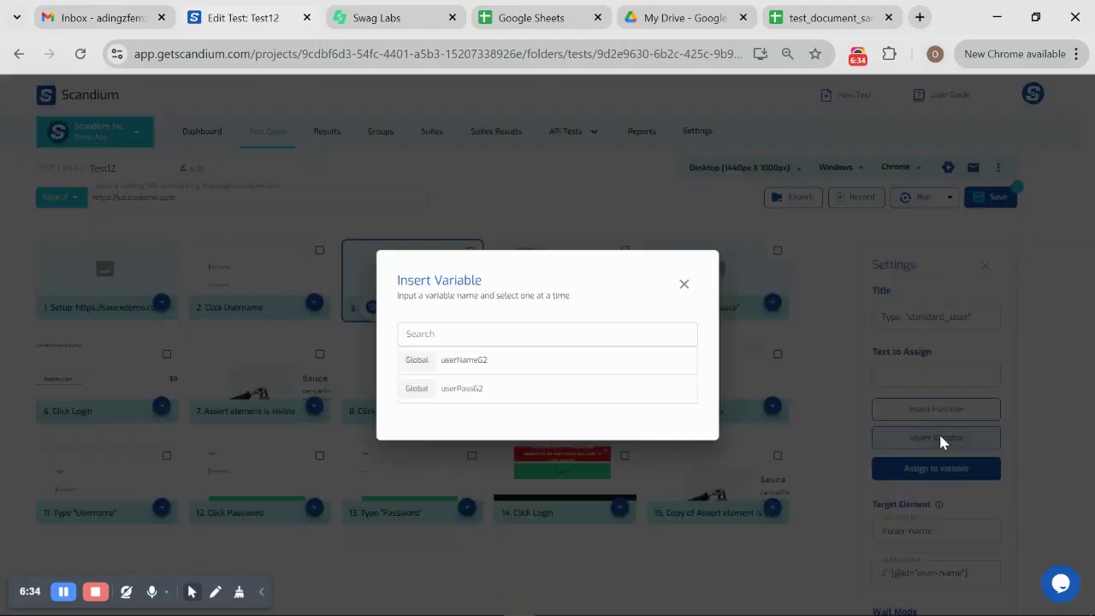
pyautogui.click(476, 363)
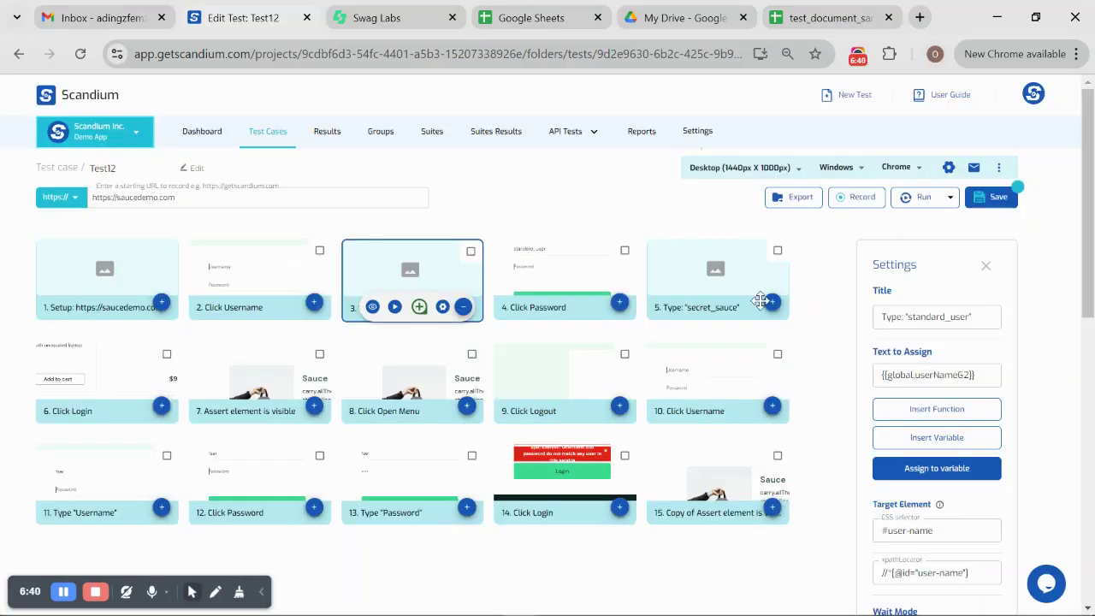
# In test step 5, delete the step variable UserPass2 and replace the text to assign with the global variable userPassG2.
pyautogui.moveTo(746, 324)
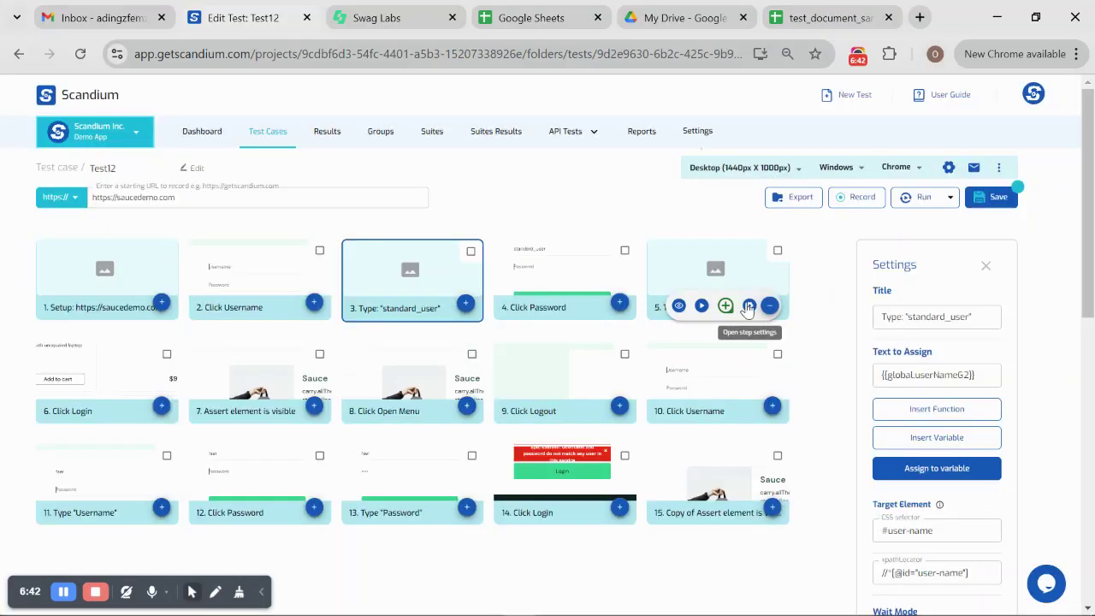
pyautogui.click(749, 307)
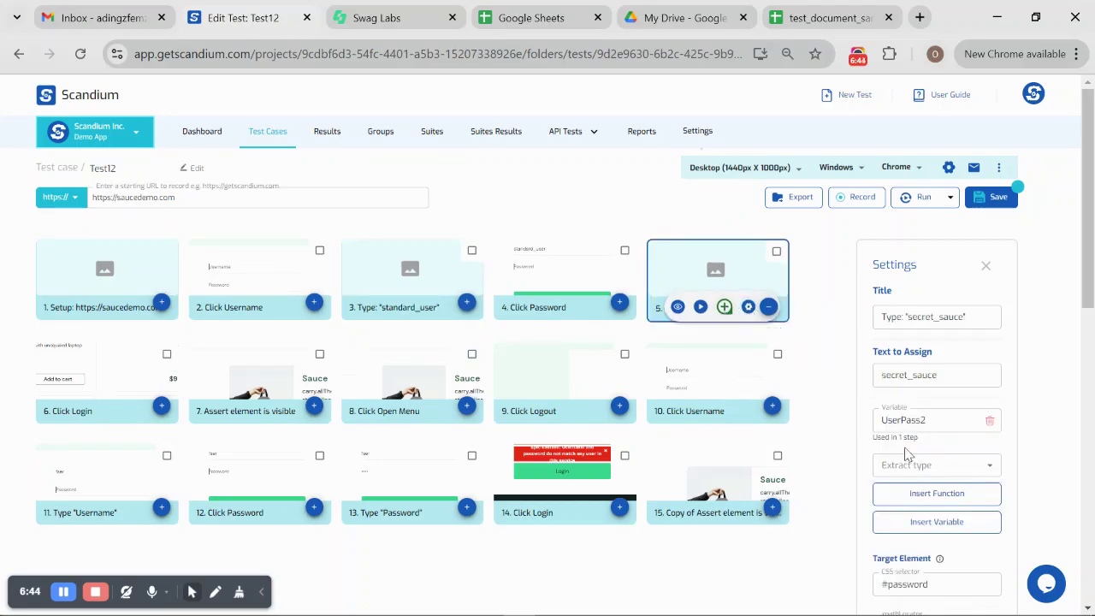
pyautogui.click(989, 422)
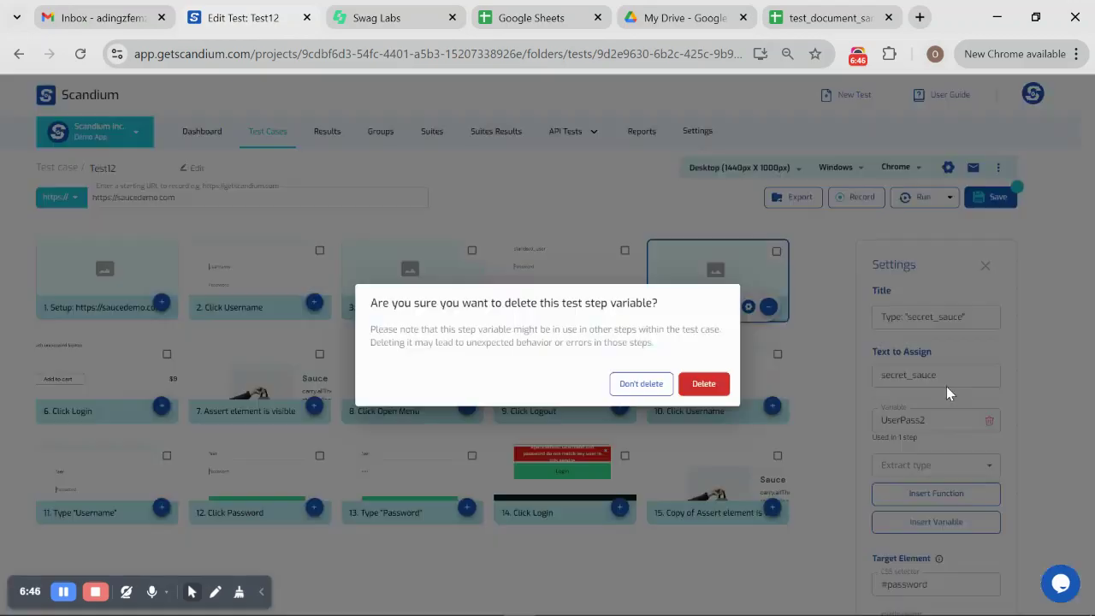
pyautogui.click(703, 384)
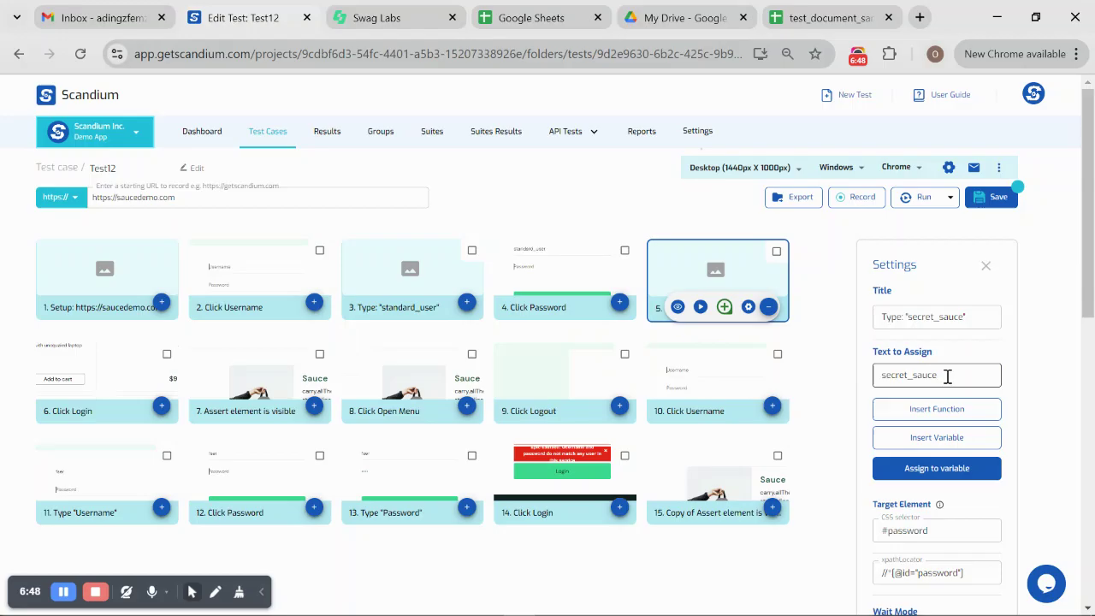
pyautogui.click(952, 376)
pyautogui.hotkey('ctrl', 'a')
pyautogui.press('BackSpace')
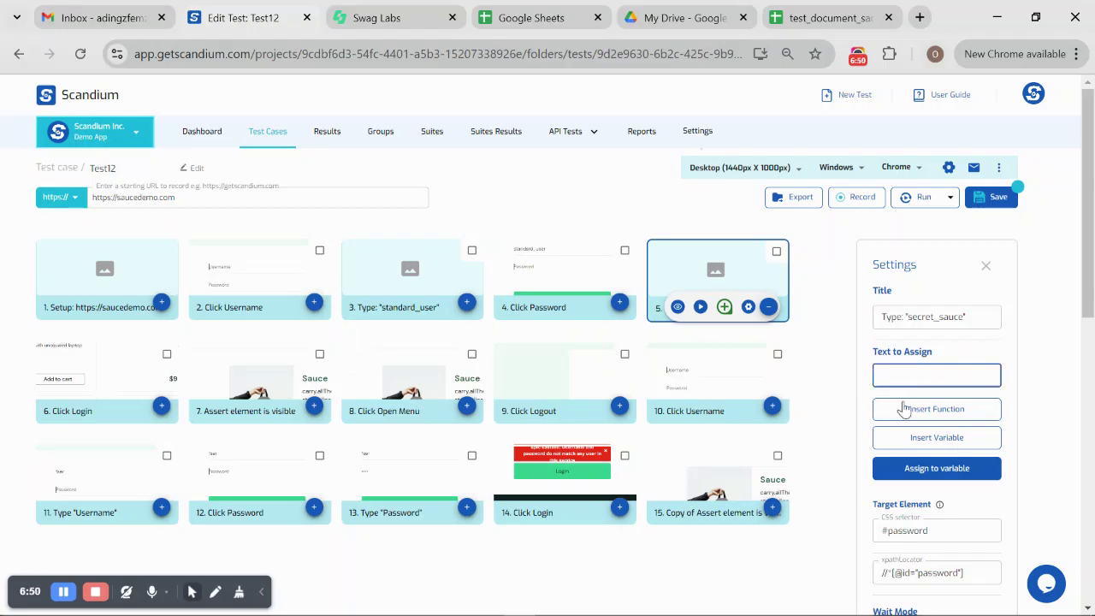
pyautogui.click(940, 438)
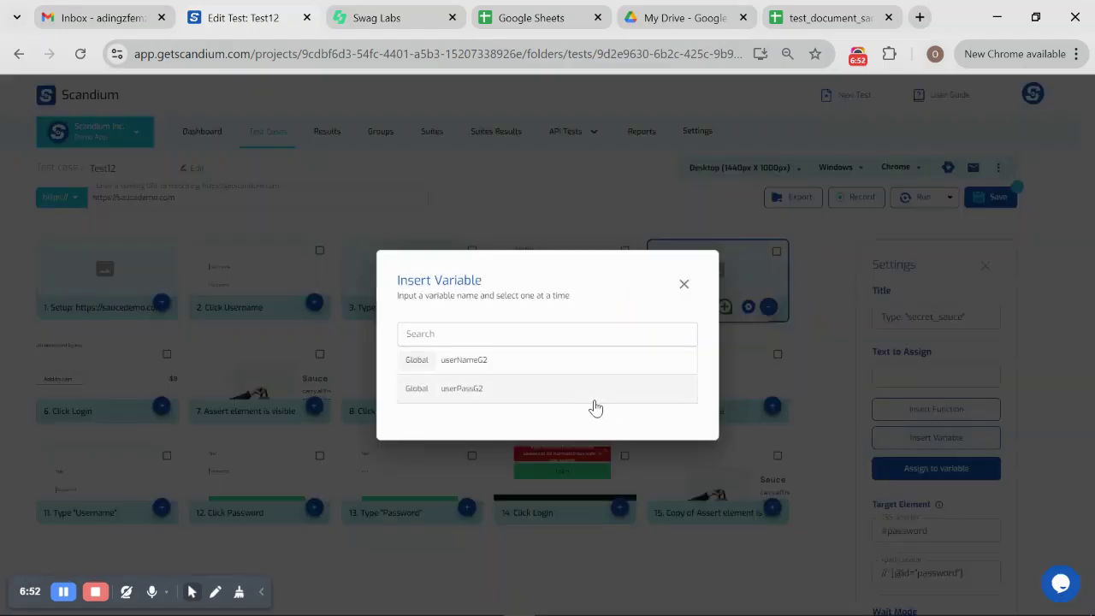
pyautogui.click(579, 401)
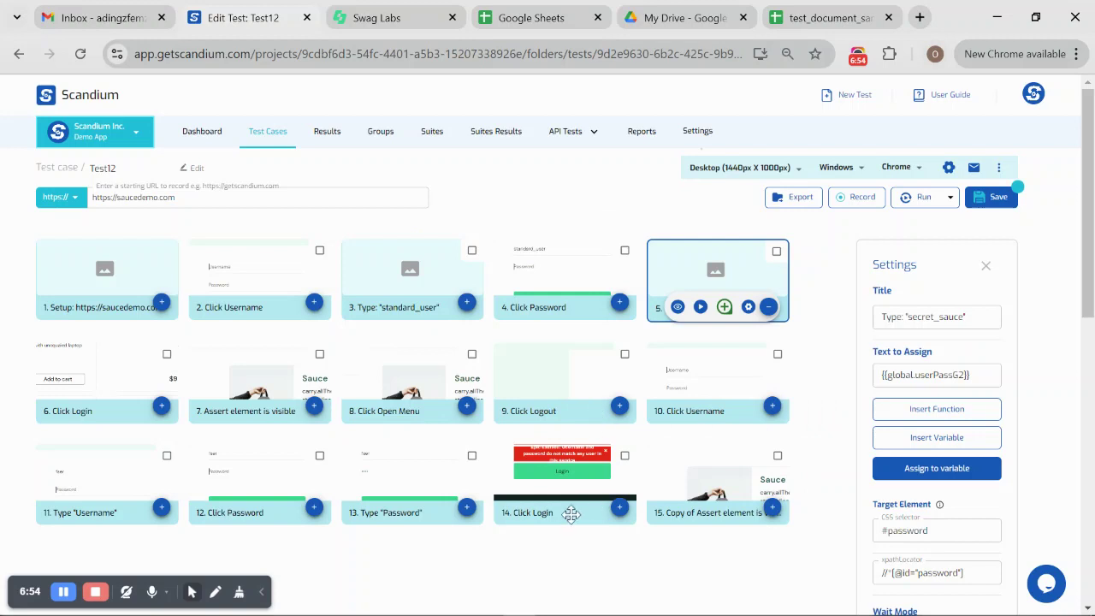
# Replace the step variable in the text to assign of test step 13 (Type "Password") with the global variable userPassG2.
pyautogui.scroll(-1, 565, 516)
pyautogui.scroll(-1, 566, 518)
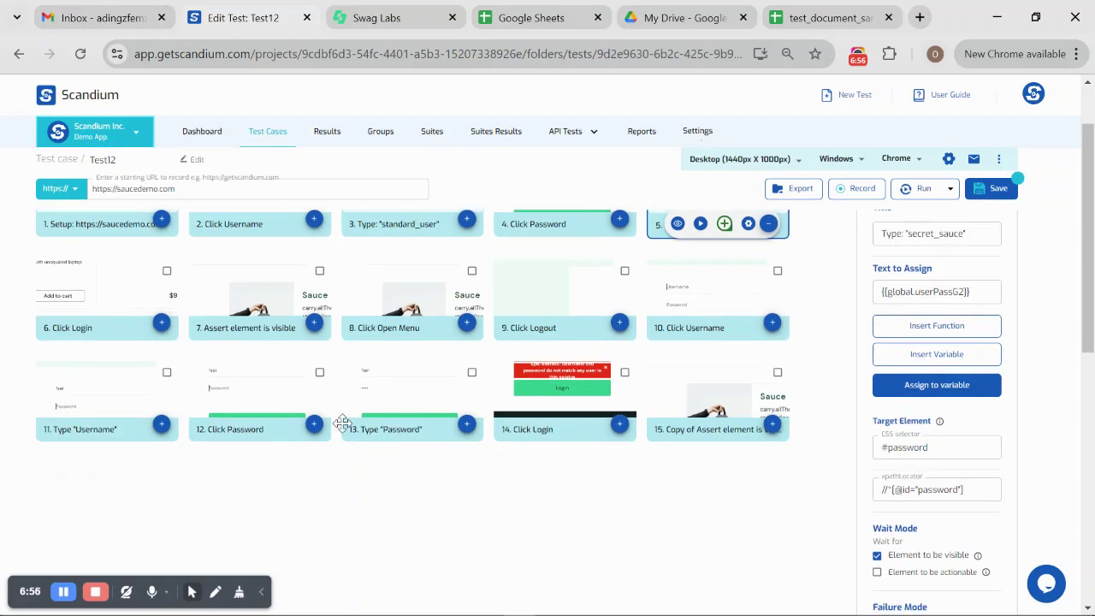
pyautogui.click(466, 426)
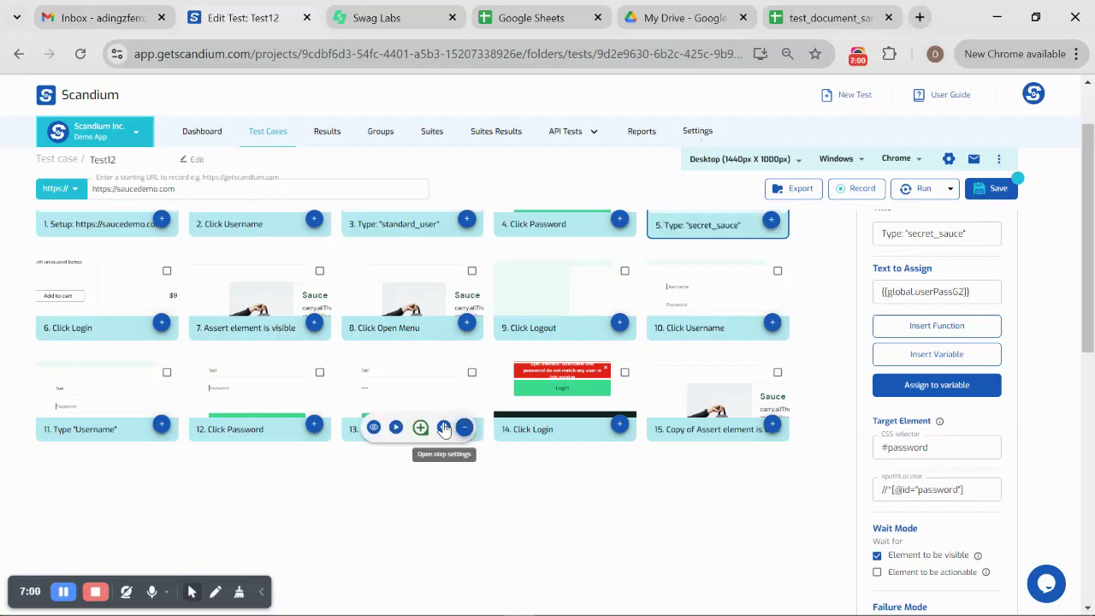
pyautogui.click(443, 428)
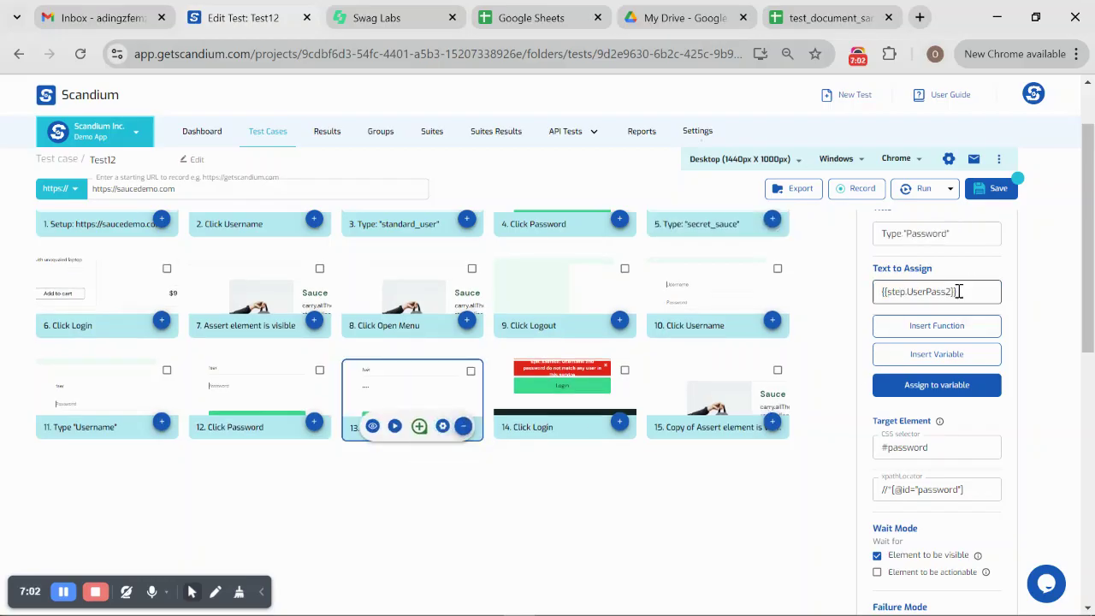
pyautogui.moveTo(959, 291); pyautogui.dragTo(855, 305)
pyautogui.press('BackSpace')
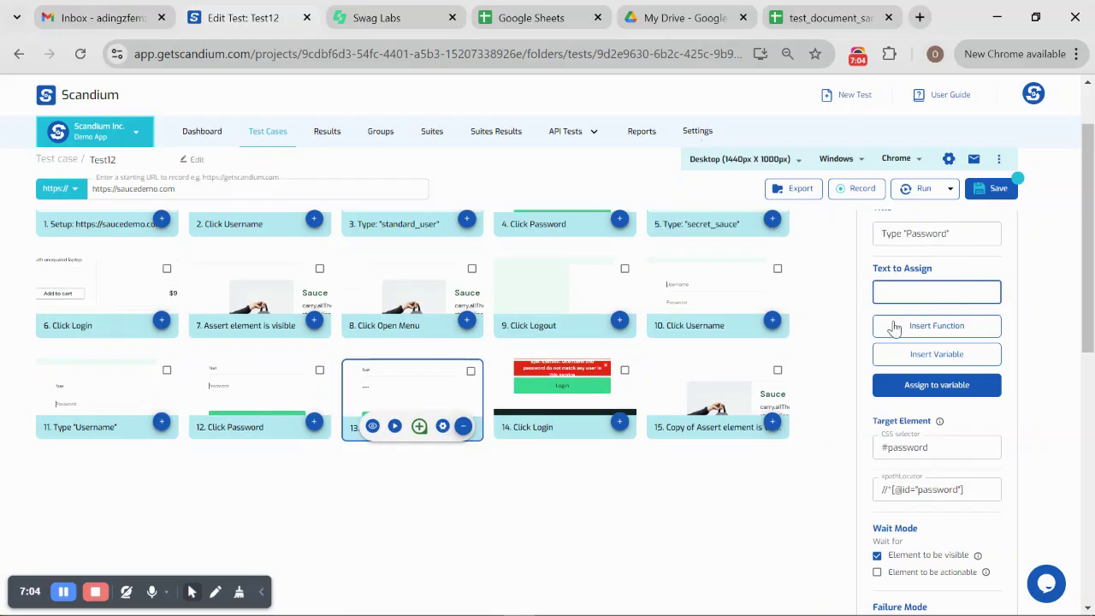
pyautogui.click(934, 356)
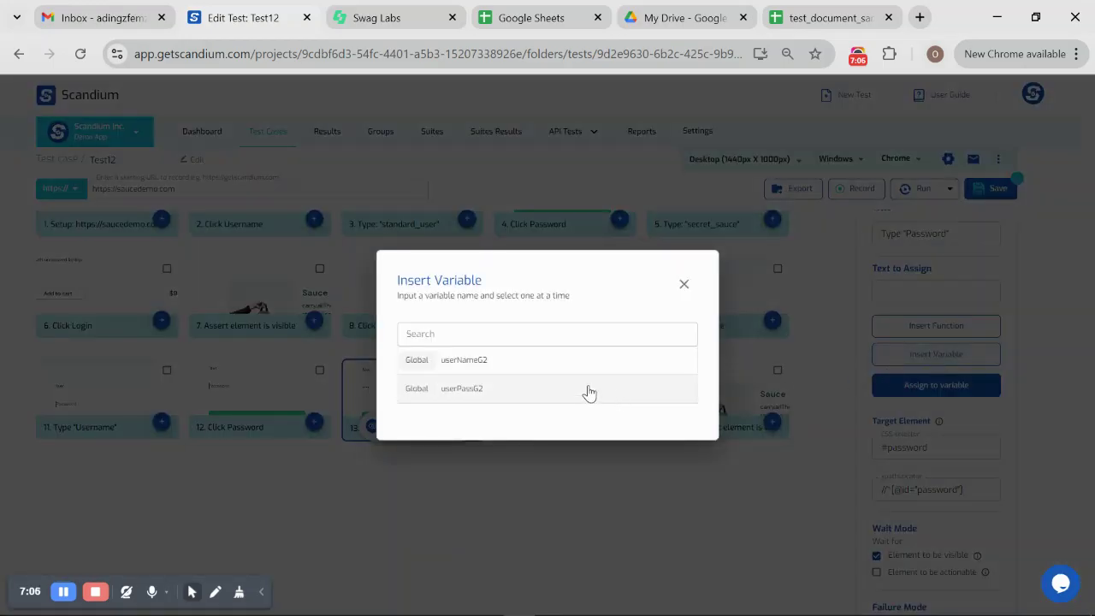
pyautogui.click(553, 390)
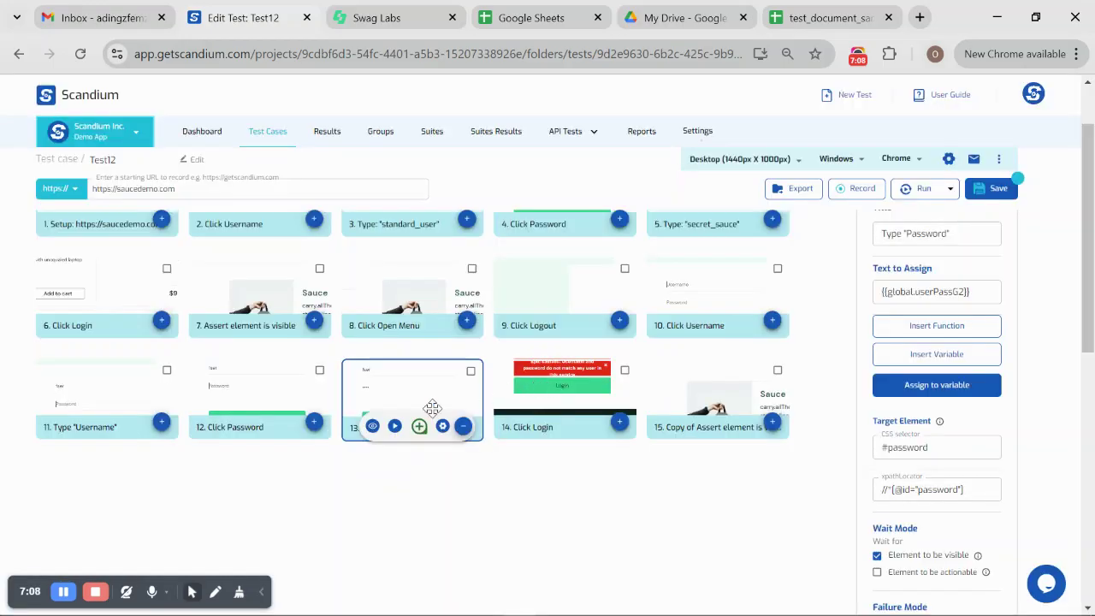
# Replace the text to assign of test step 11 (Type "Username") with the global variable userNameG2 and close the step settings.
pyautogui.click(162, 424)
pyautogui.click(140, 426)
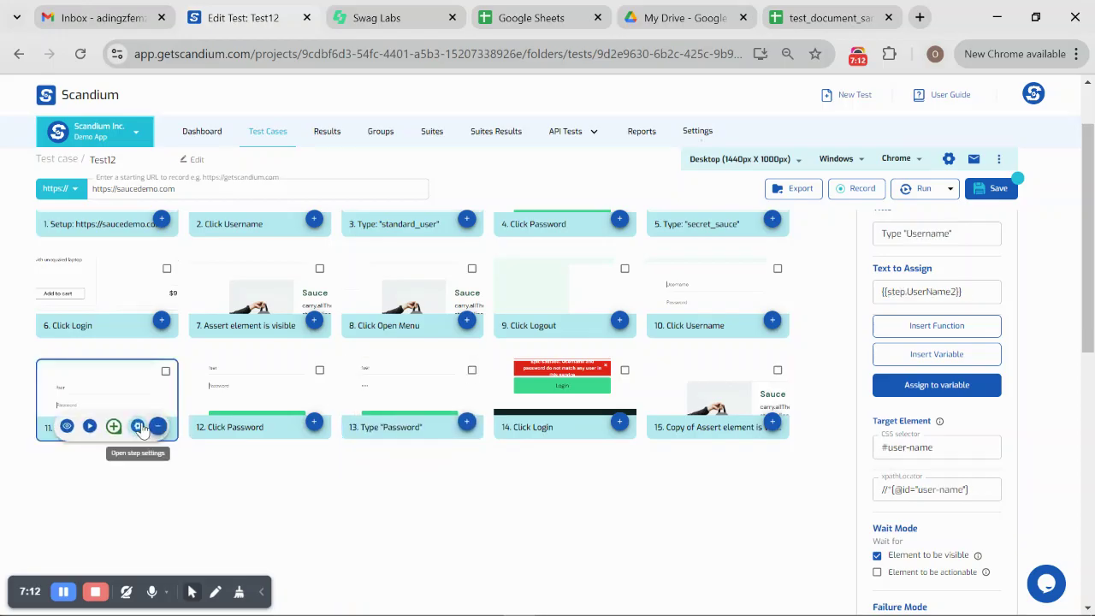
pyautogui.click(962, 292)
pyautogui.moveTo(958, 292); pyautogui.dragTo(874, 289)
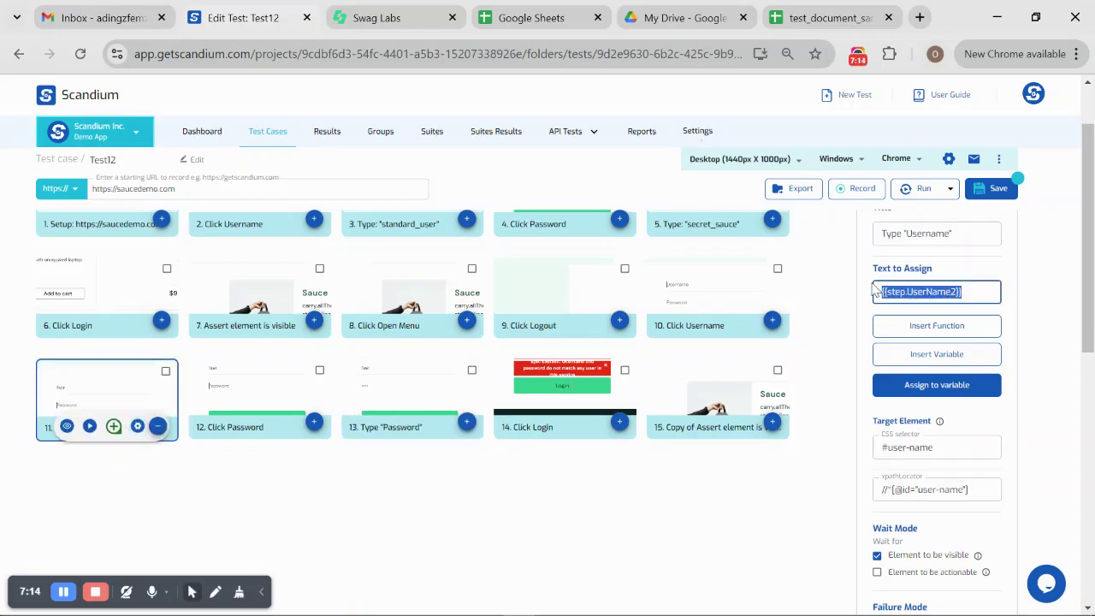
pyautogui.press('BackSpace')
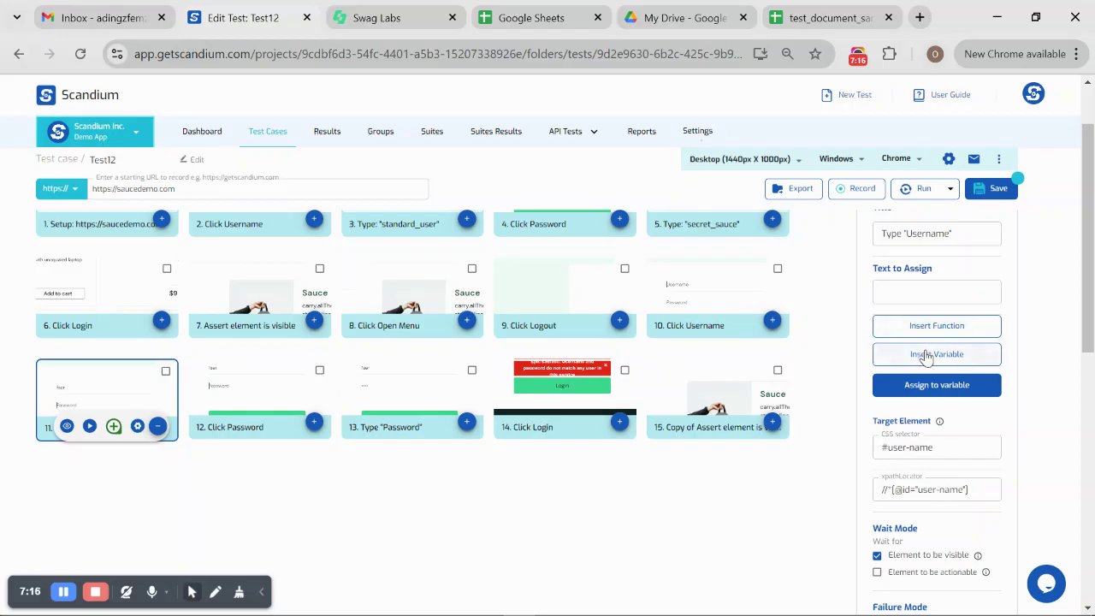
pyautogui.click(925, 354)
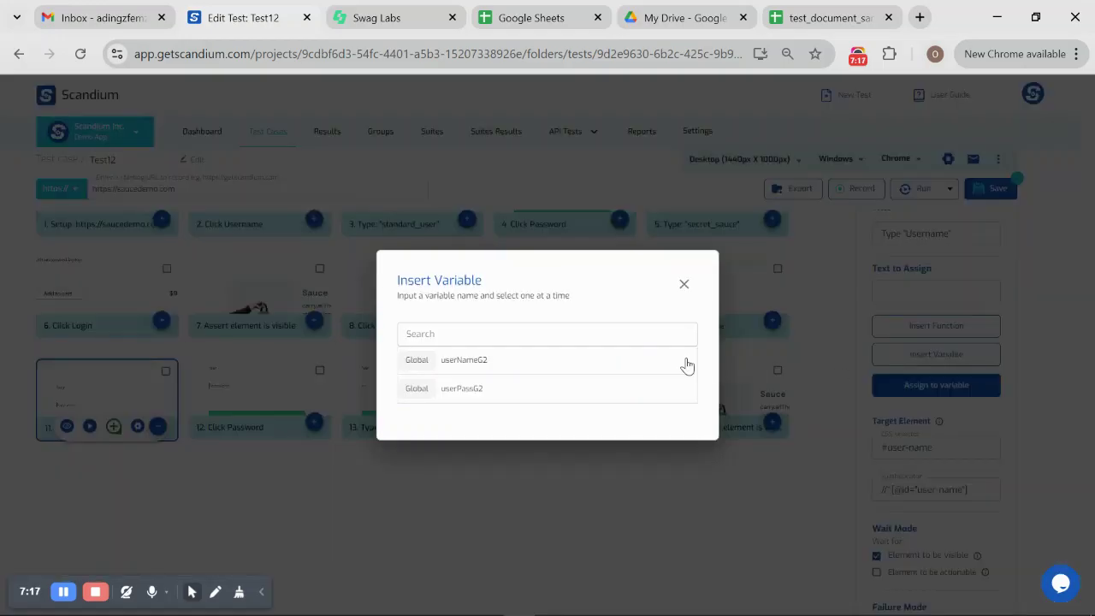
pyautogui.click(589, 366)
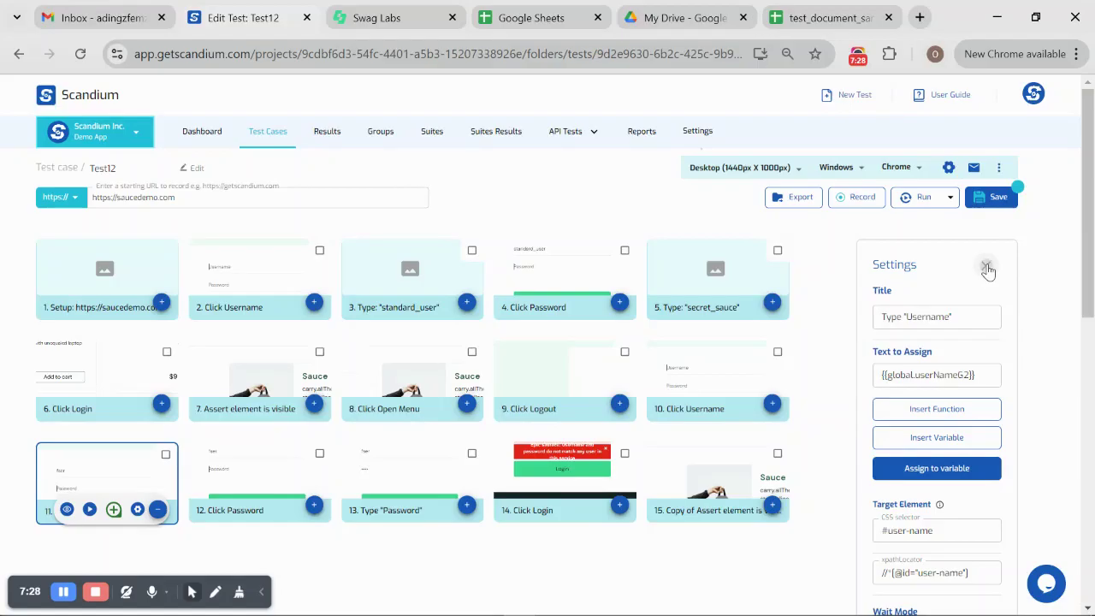
pyautogui.click(986, 266)
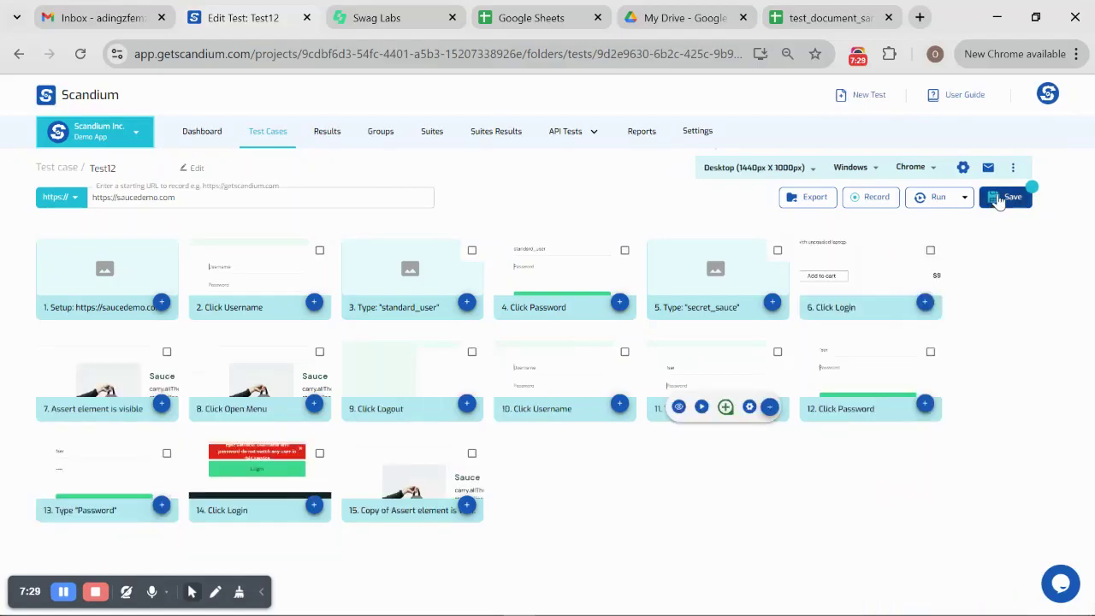
# Run Test12 with the global variables in place and close the replay window once the replay finishes.
pyautogui.click(936, 198)
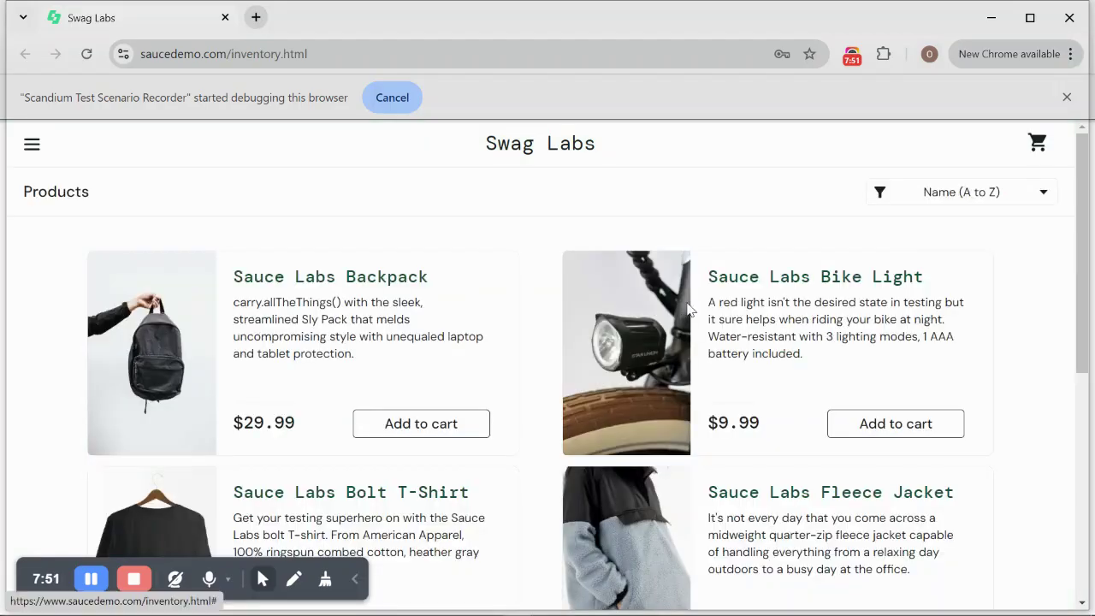
pyautogui.click(693, 299)
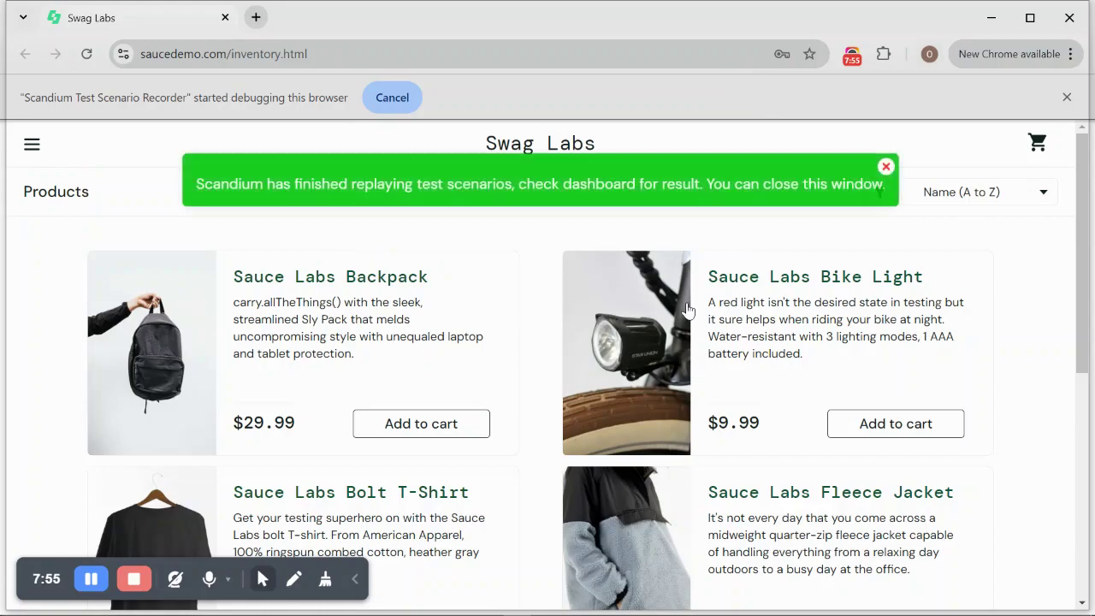
pyautogui.click(1070, 17)
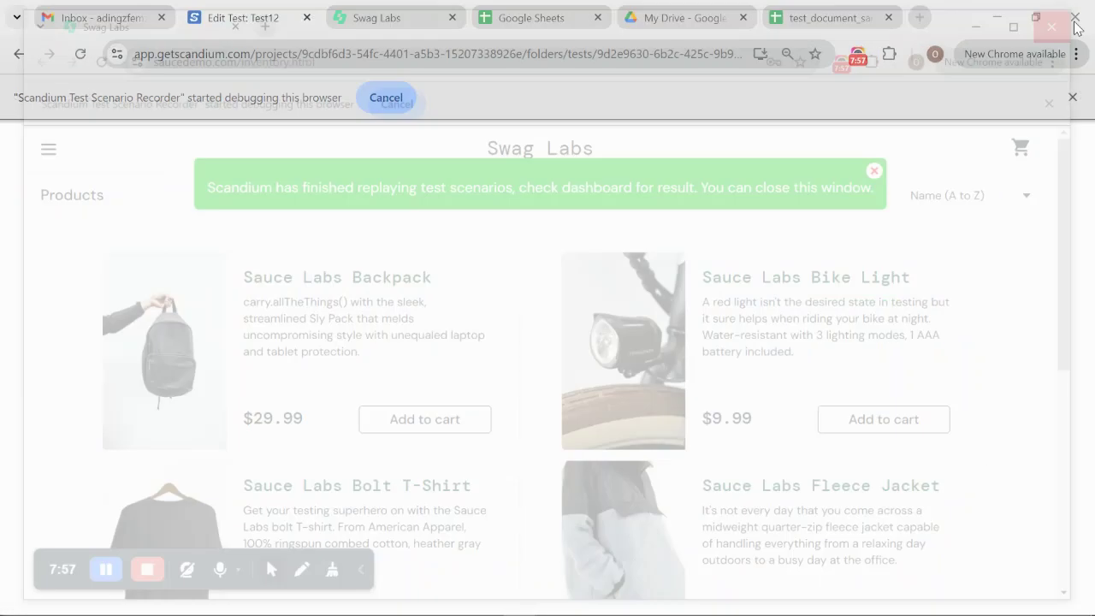